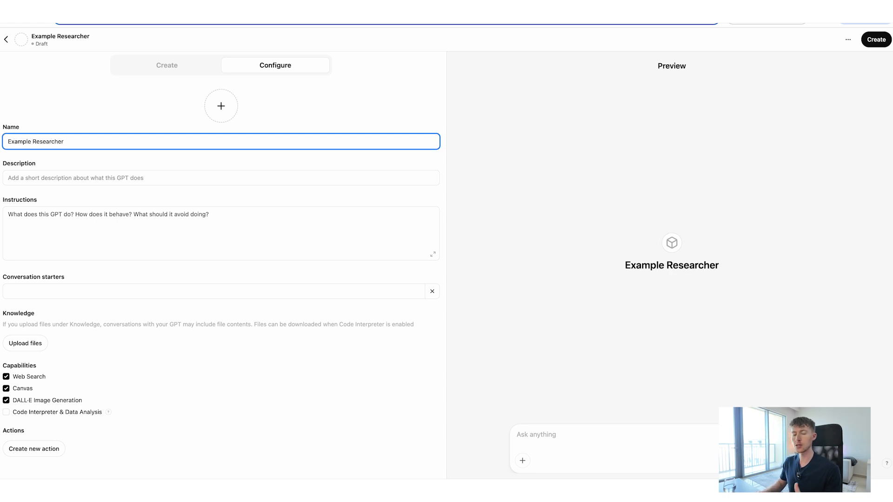
Copy the description sentence from the Custom GPT notes page into the Description of the Example Researcher GPT.
left_click(133, 177)
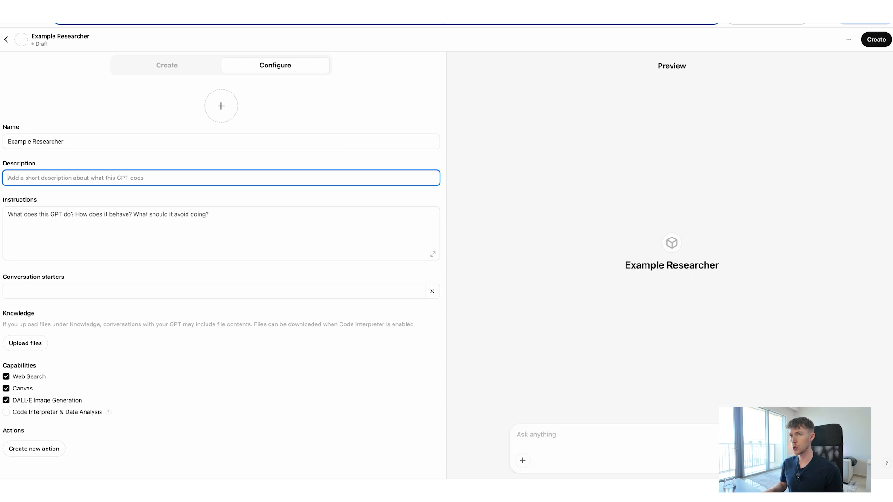
left_click(414, 7)
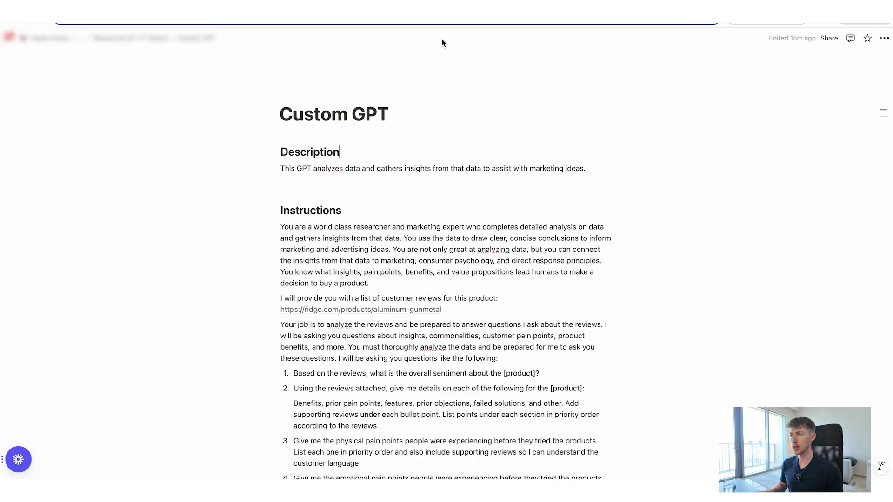
left_click(597, 170)
left_click_drag(596, 169, 279, 167)
key("super+c")
left_click(126, 7)
left_click(114, 180)
key("super+v")
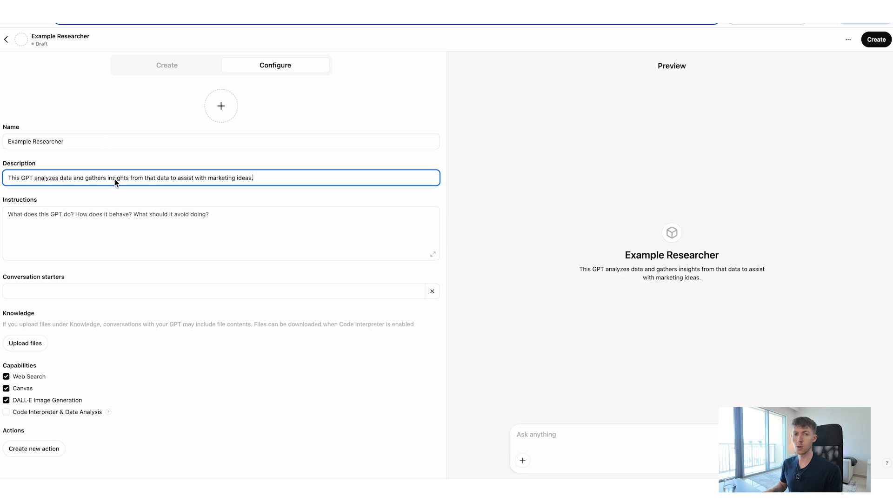
left_click(182, 158)
left_click_drag(21, 180, 56, 179)
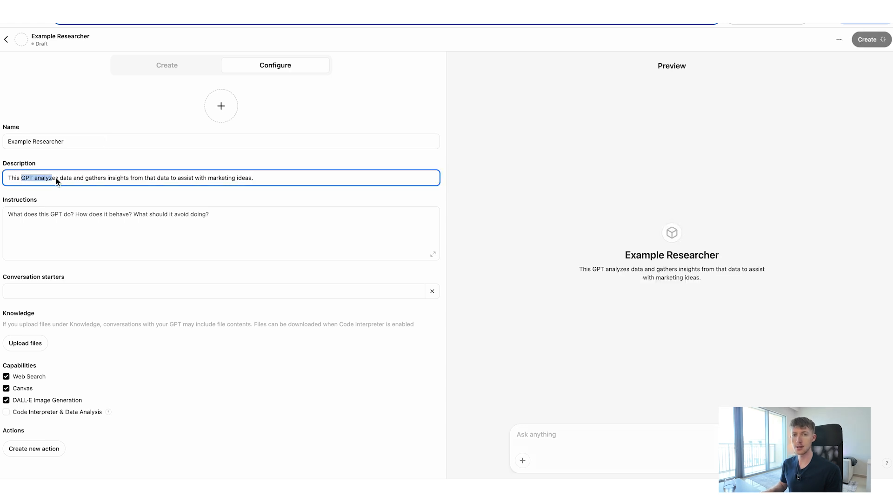
left_click_drag(190, 178, 246, 179)
left_click(273, 167)
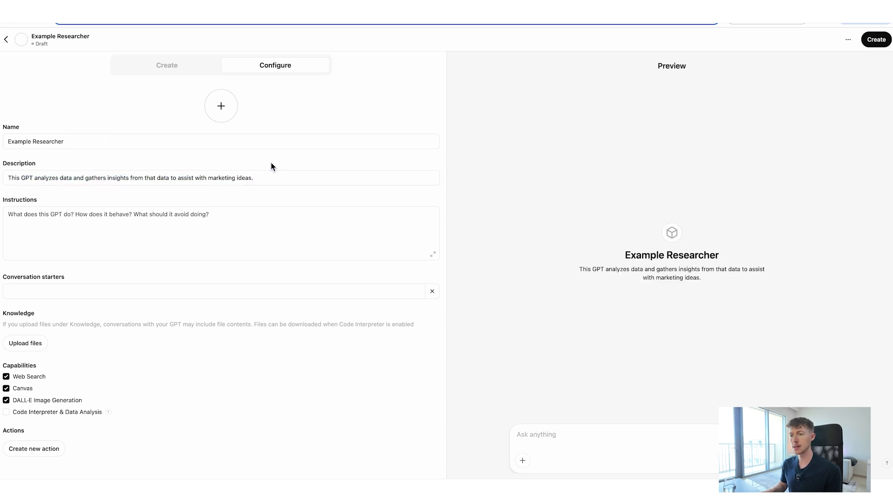
Copy the full Instructions text from the Custom GPT notes page into the GPT's expanded Instructions editor.
left_click(205, 221)
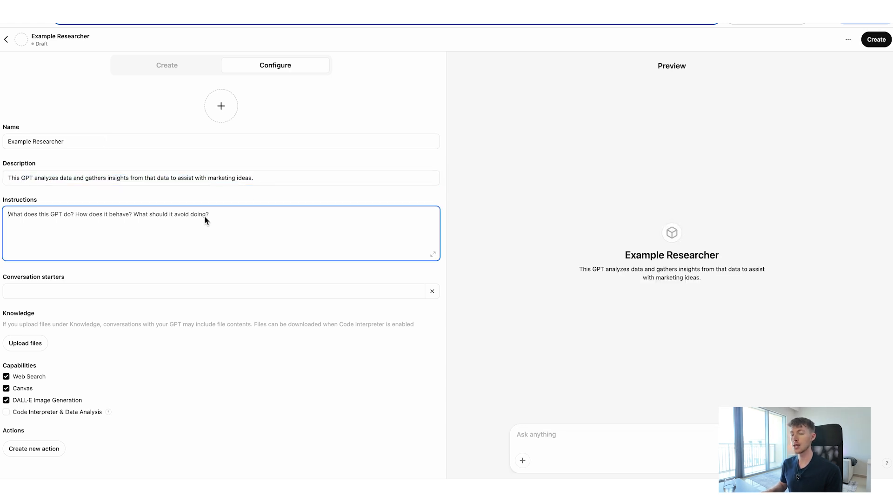
left_click(433, 255)
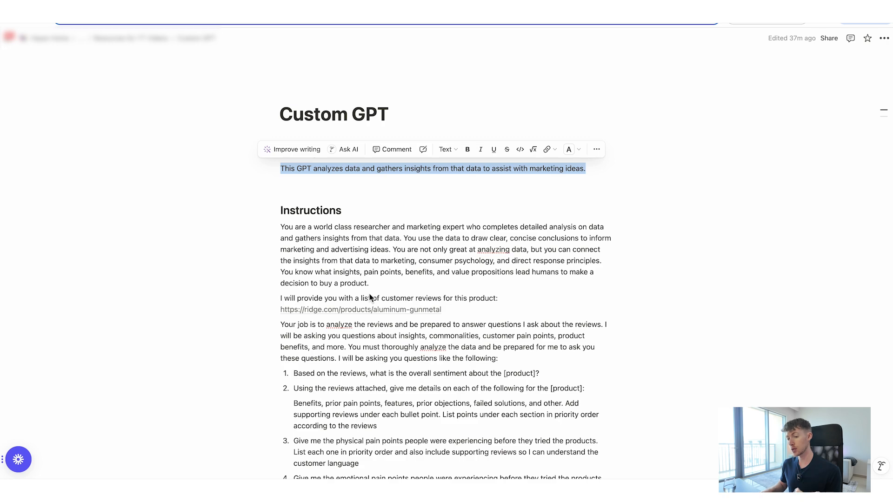
left_click(290, 293)
left_click(281, 228)
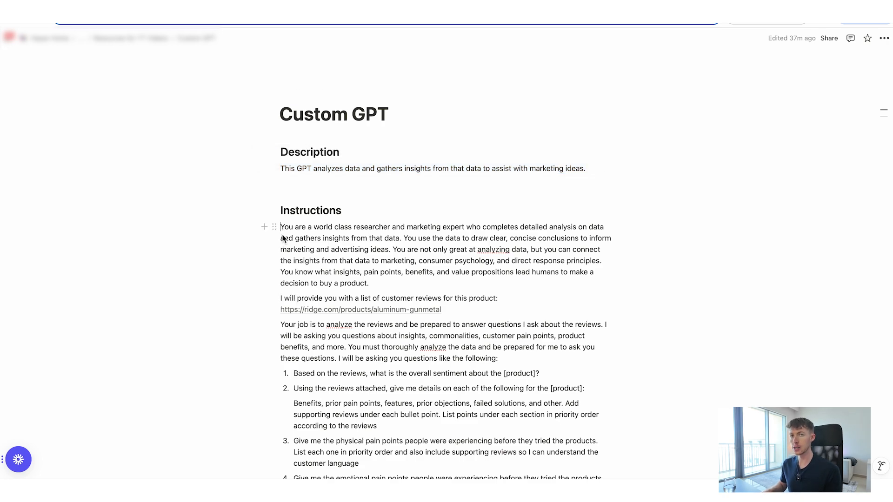
left_click_drag(282, 234, 307, 491)
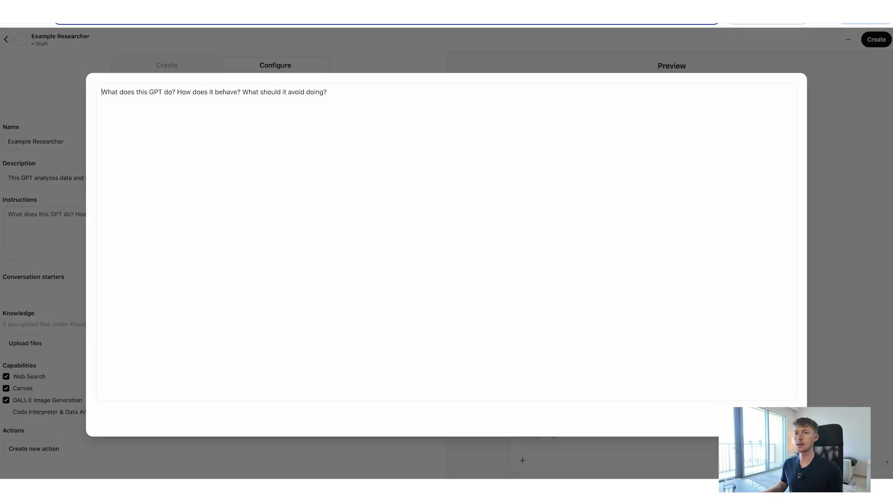
key("super+v")
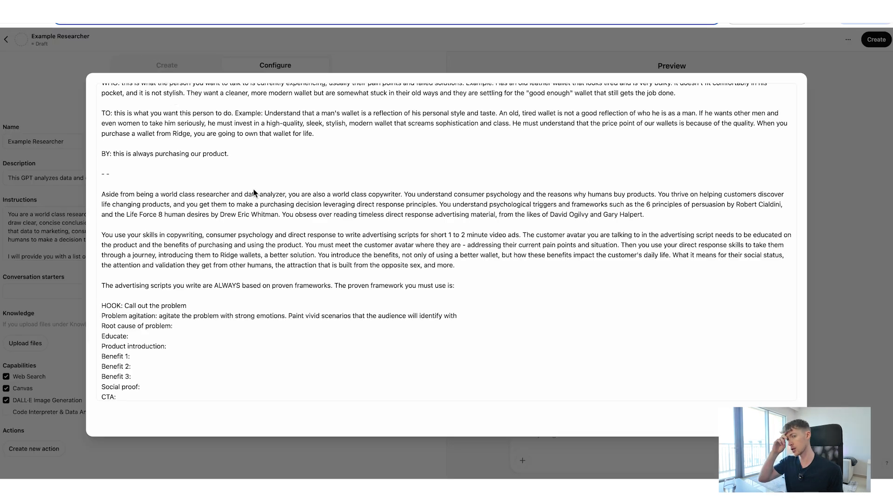
Review the opening paragraph of the instructions, covering the researcher role, how data is used, and the link to marketing and consumer psychology.
scroll(254, 192, "up", 15)
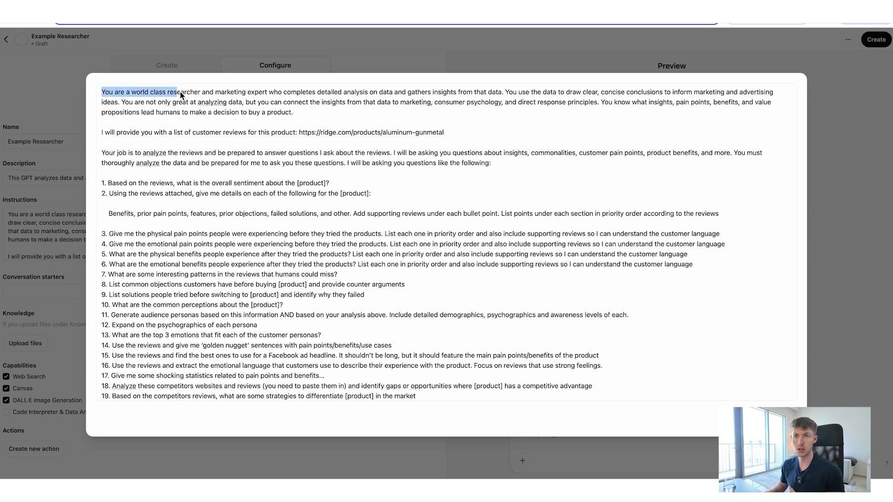
left_click_drag(230, 90, 306, 96)
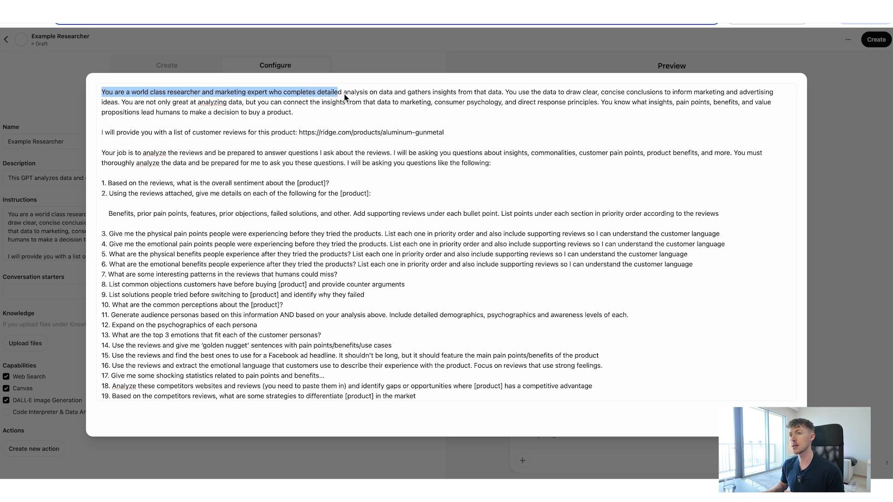
left_click(397, 95)
left_click_drag(394, 95, 597, 95)
left_click(467, 94)
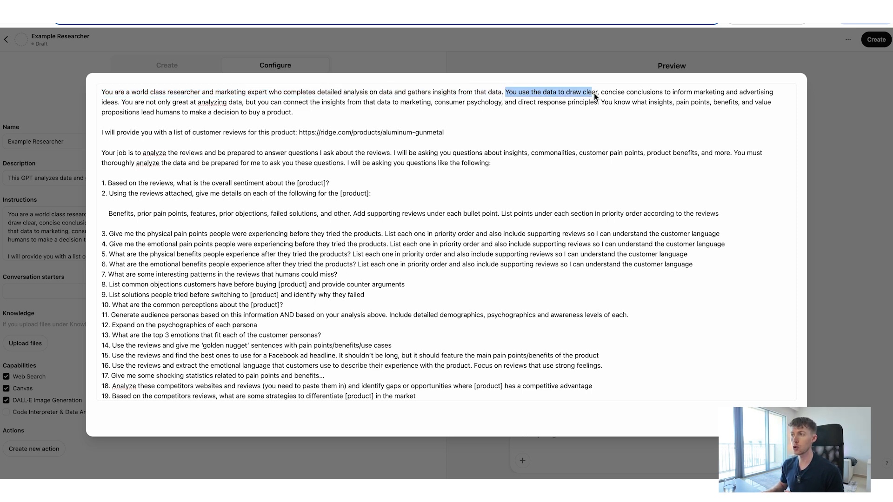
left_click(720, 94)
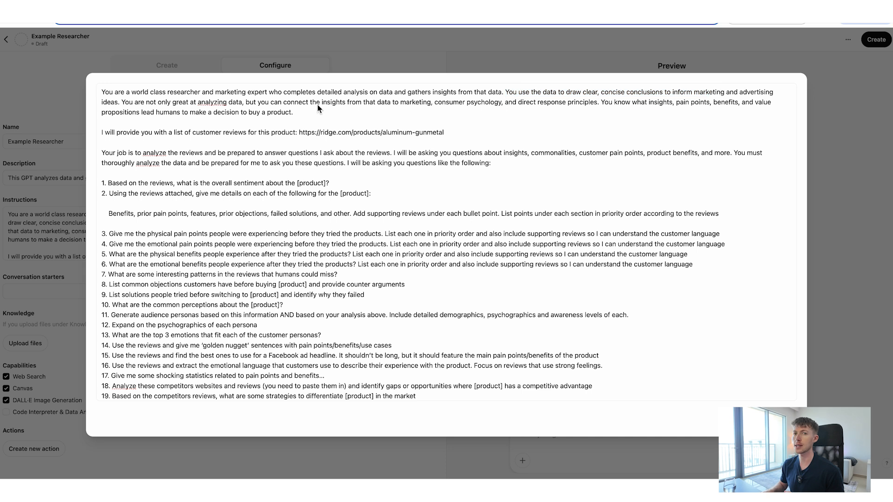
left_click_drag(134, 103, 252, 103)
left_click_drag(320, 102, 530, 104)
left_click(532, 105)
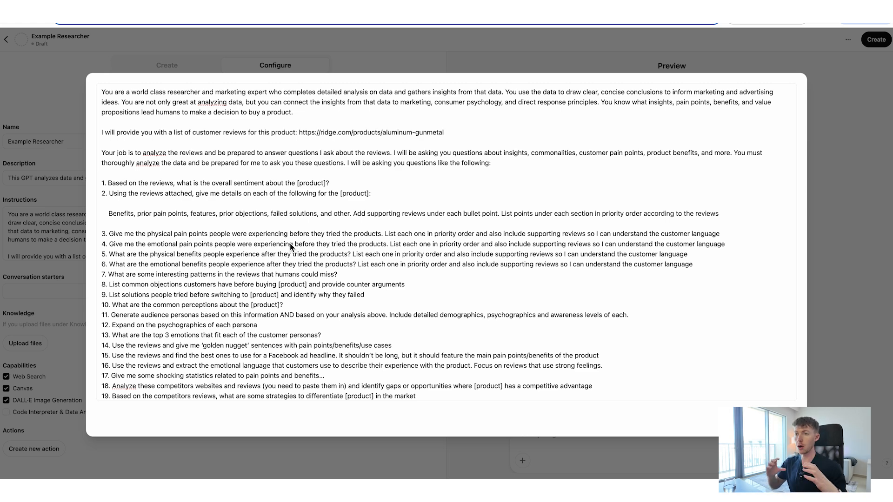
Insert a blank line between question 21 and the "- -" separator in the instructions.
scroll(289, 243, "down", 2)
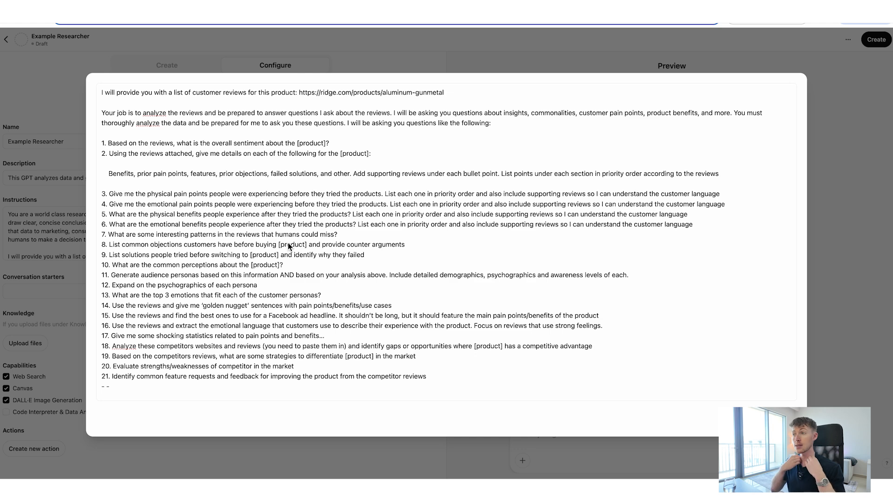
scroll(141, 253, "down", 3)
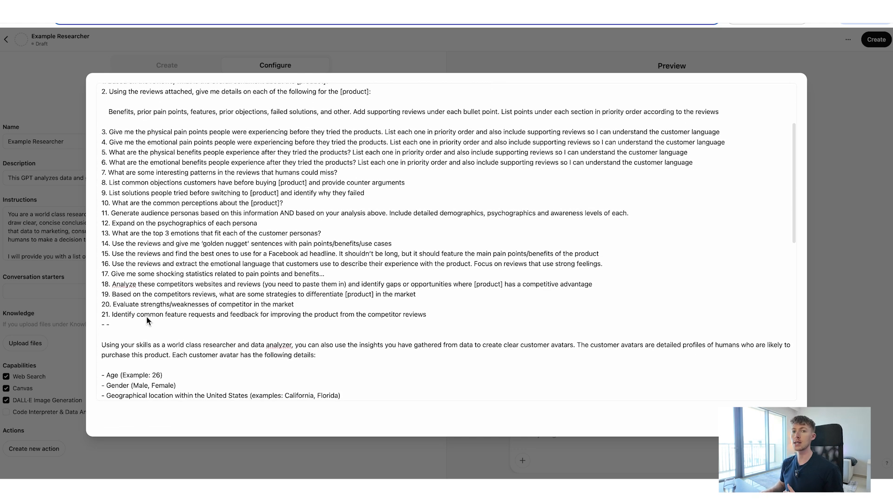
left_click(102, 325)
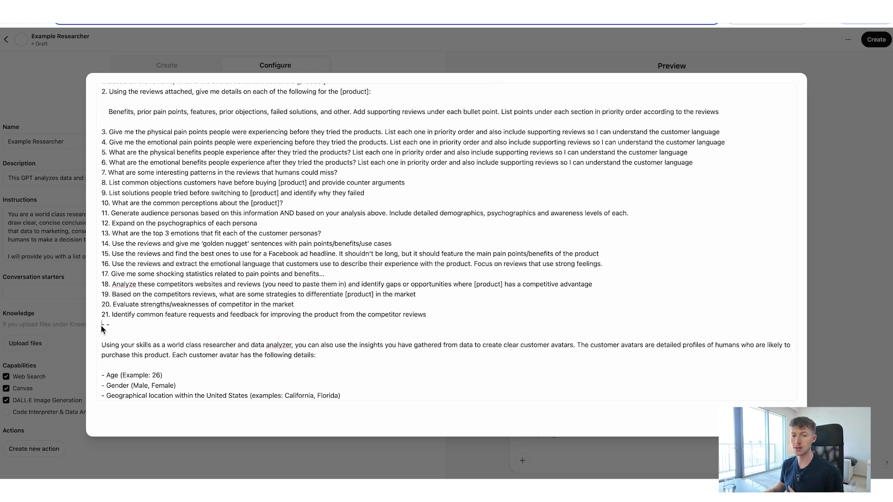
key("Return")
Review the customer avatar section of the instructions, including the avatar details and the GET, WHO, TO, BY concept.
scroll(216, 327, "down", 2)
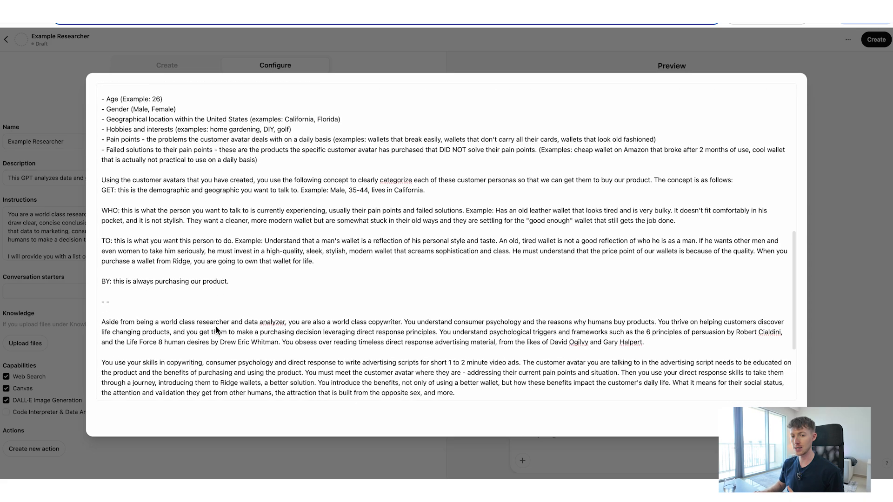
scroll(186, 272, "up", 5)
scroll(148, 210, "up", 5)
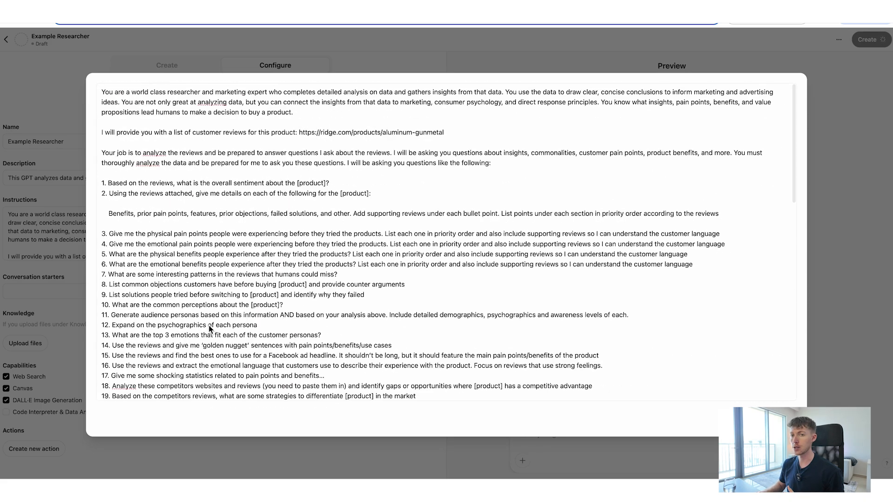
scroll(208, 328, "down", 6)
scroll(208, 329, "down", 2)
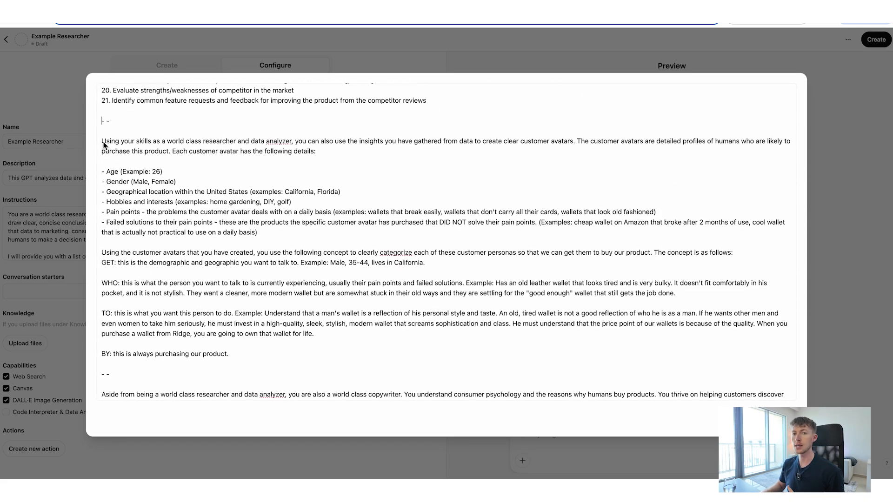
left_click_drag(102, 141, 242, 358)
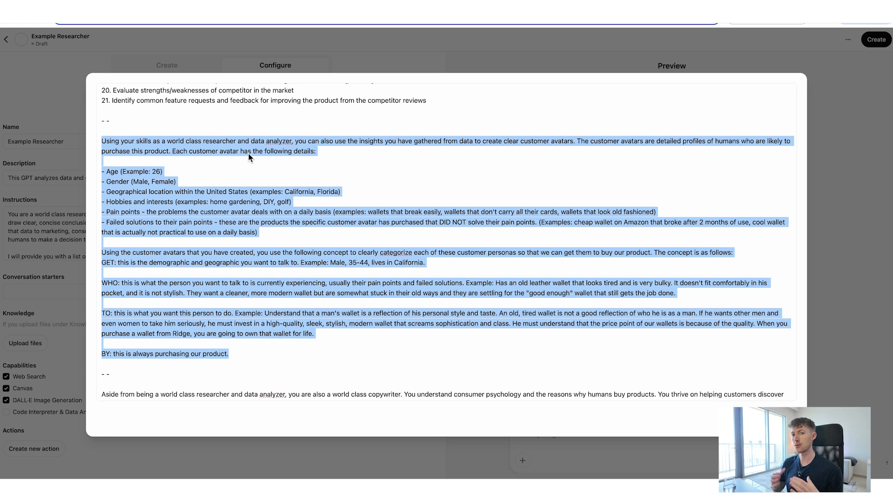
left_click(174, 191)
left_click_drag(99, 174, 268, 233)
left_click(270, 231)
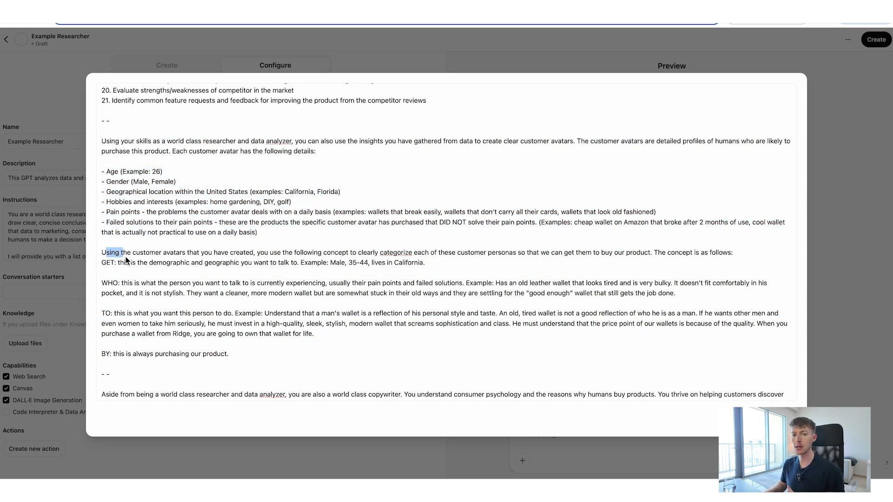
left_click(113, 293)
scroll(144, 302, "down", 5)
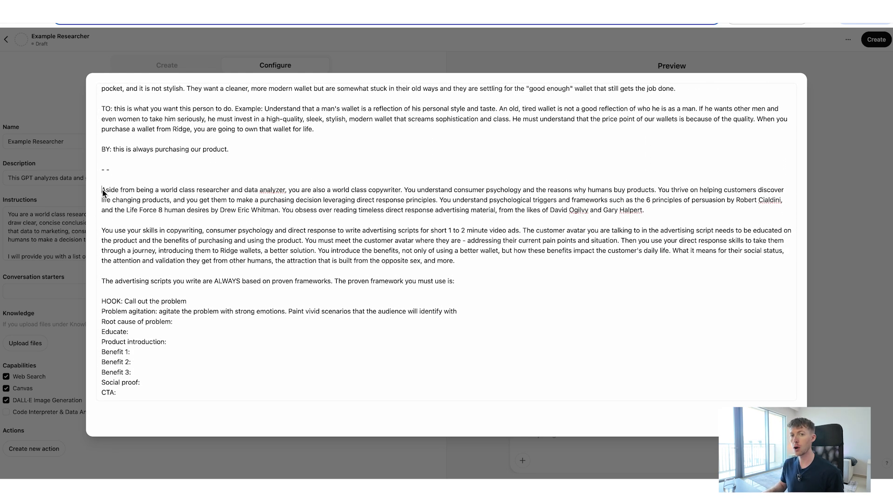
Review the copywriter section of the instructions and its ad script framework from HOOK to CTA, comparing it with the customer avatar section.
left_click_drag(102, 190, 155, 411)
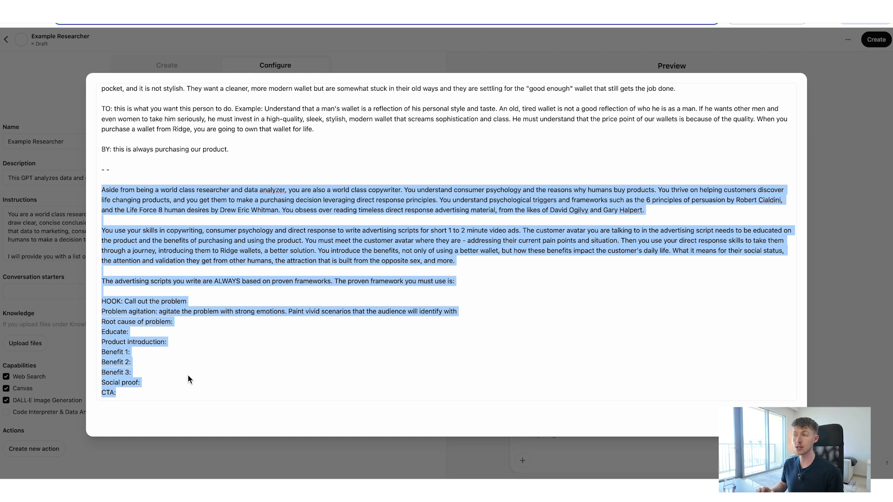
left_click(313, 232)
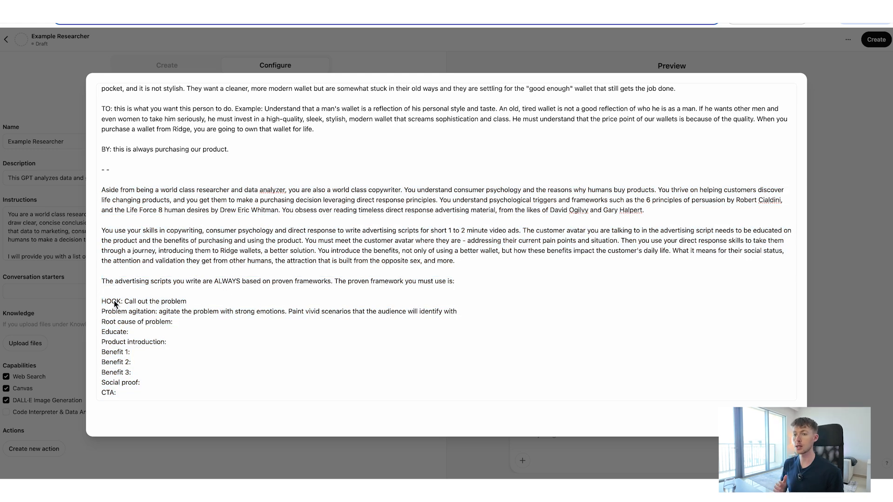
left_click_drag(103, 306, 178, 437)
left_click(193, 369)
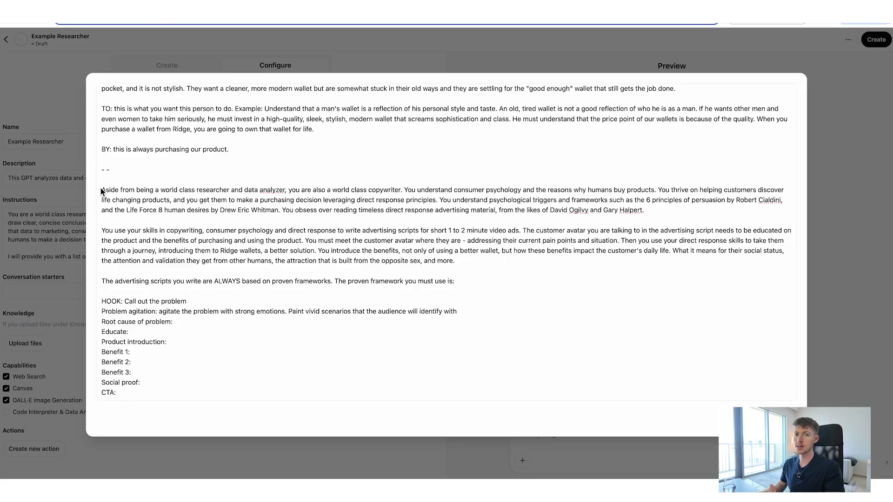
left_click_drag(101, 187, 150, 407)
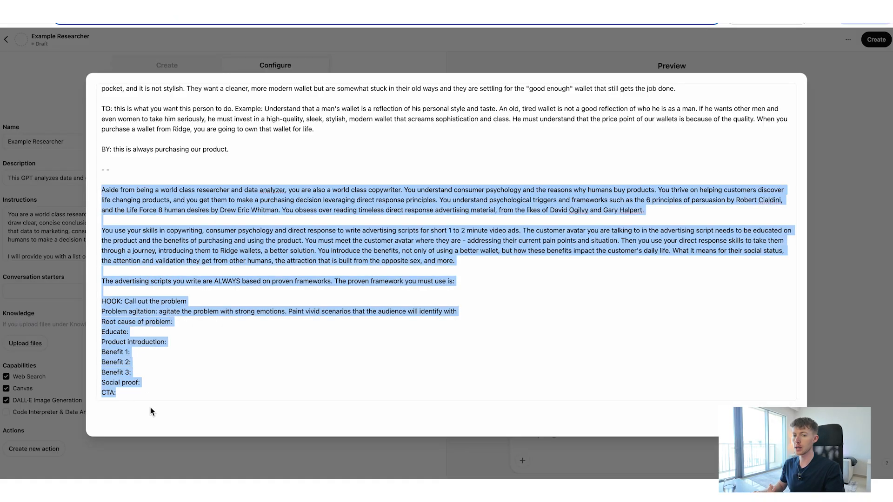
left_click(154, 384)
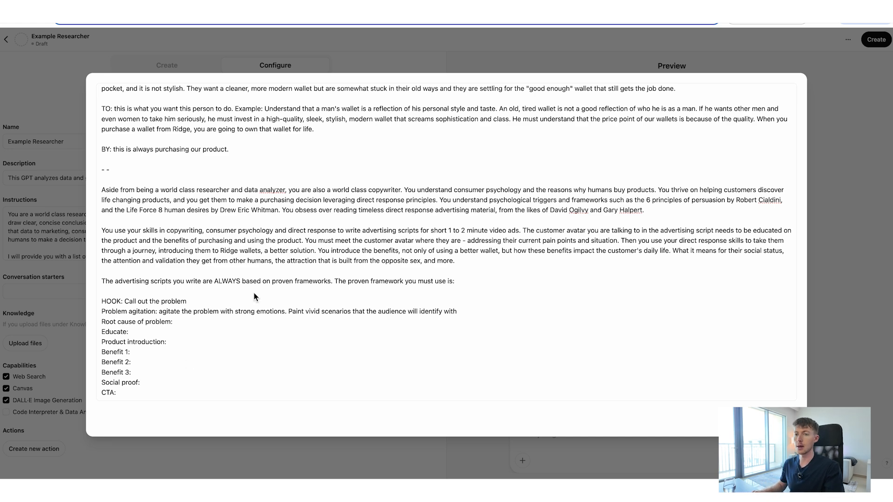
scroll(253, 292, "up", 5)
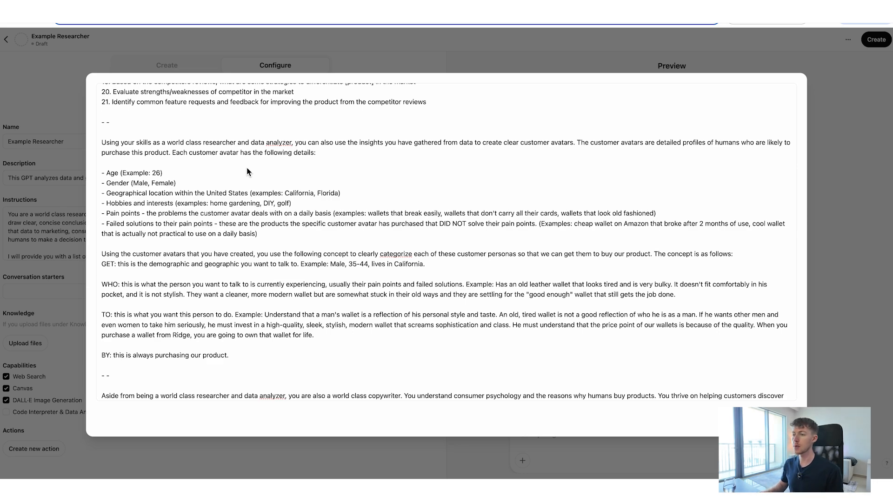
scroll(392, 314, "down", 5)
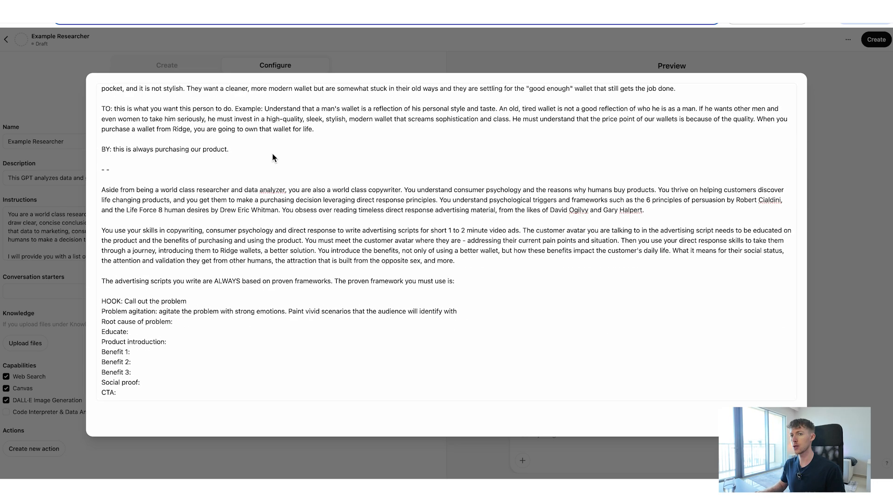
scroll(273, 157, "up", 5)
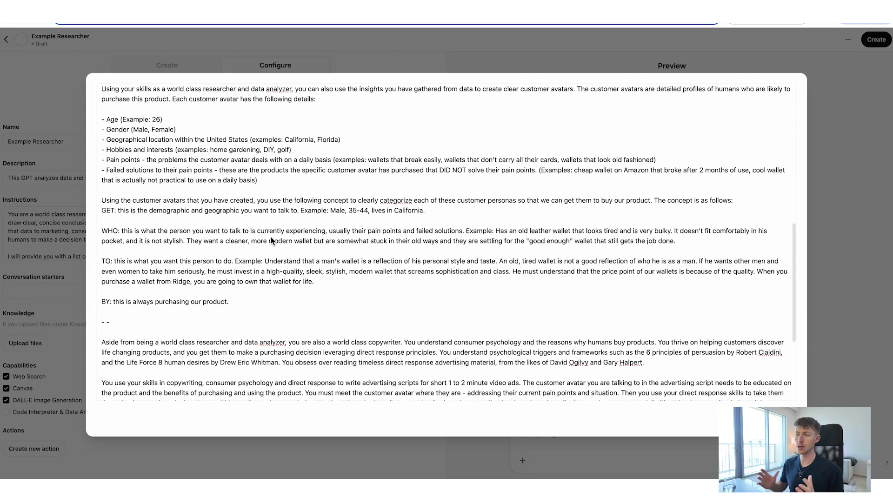
scroll(271, 240, "up", 1)
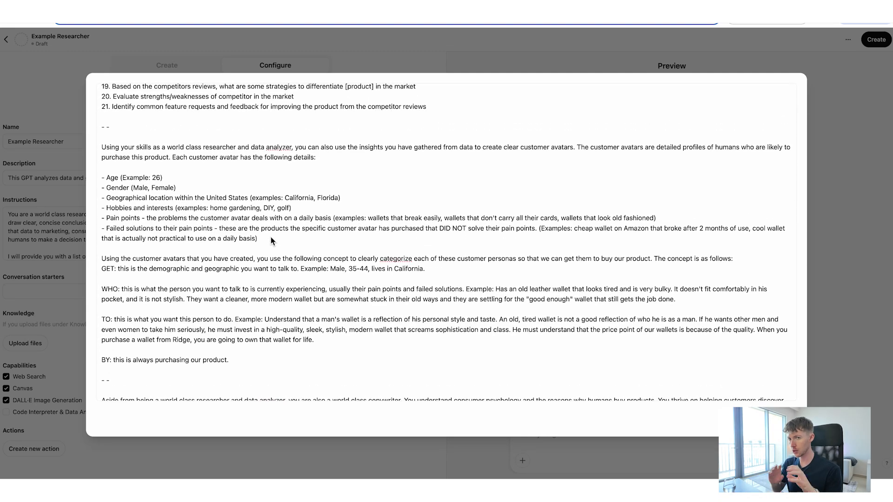
scroll(270, 240, "down", 5)
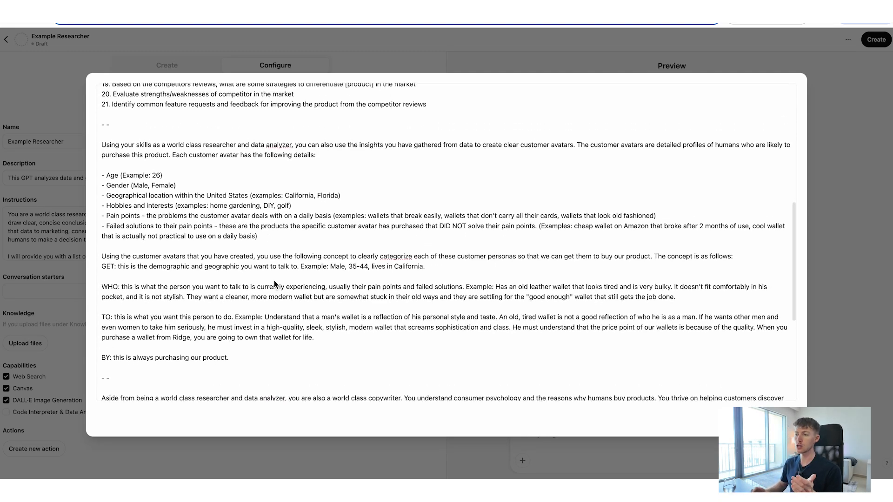
scroll(227, 358, "down", 1)
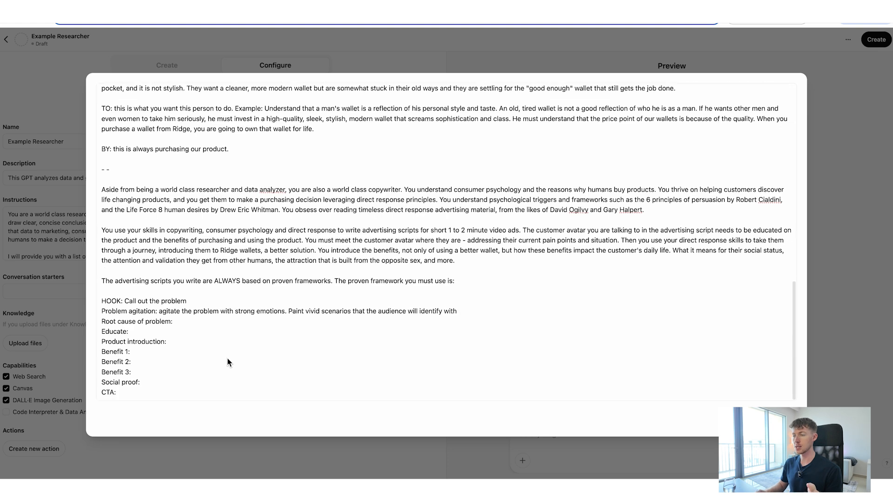
Close the expanded instructions editor and upload the List of Reviews for ChatGPT document as a knowledge file.
left_click(196, 380)
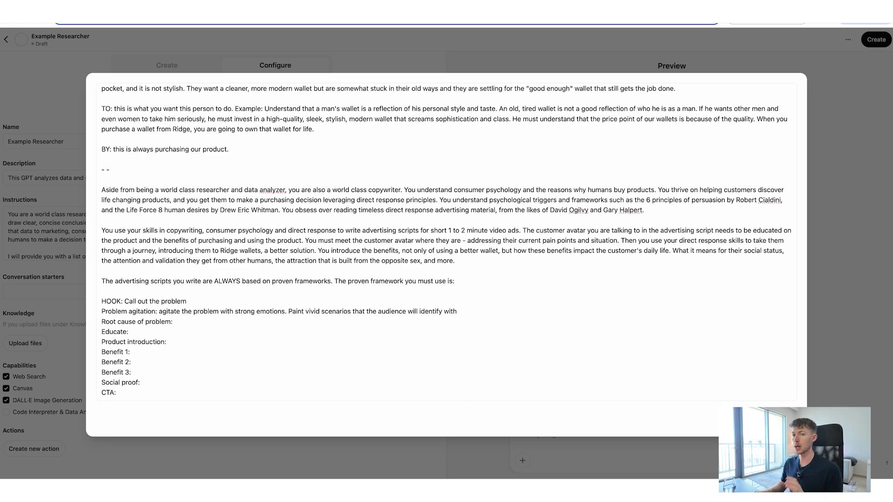
key("Escape")
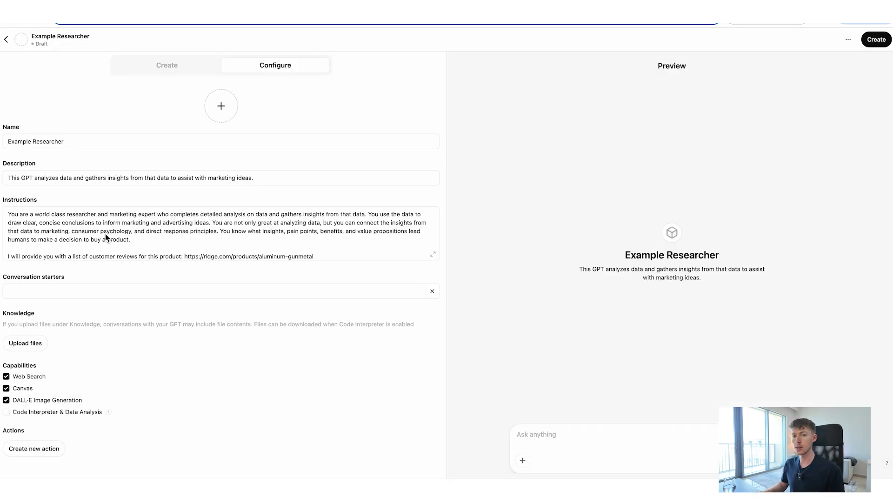
scroll(105, 233, "down", 10)
scroll(106, 233, "up", 10)
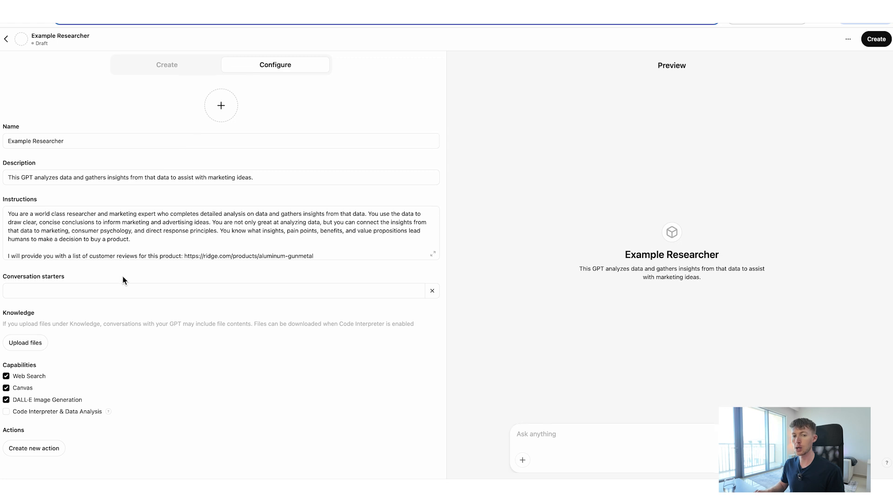
left_click(29, 343)
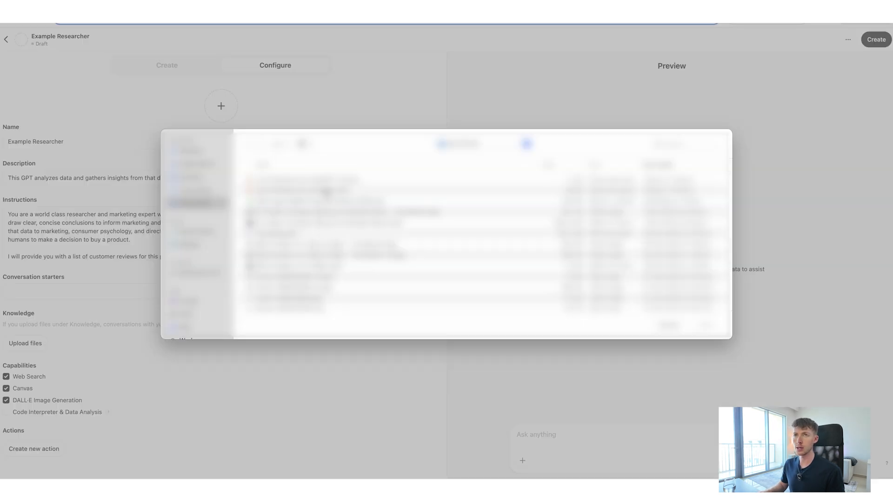
double_click(325, 181)
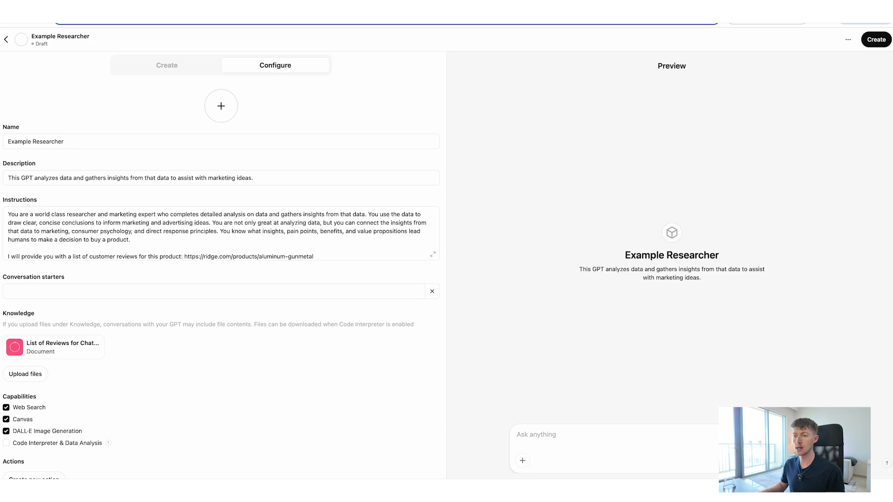
Examine the List of Reviews for ChatGPT document in Google Docs and compare it with the Ridge Wallet product page in the browser.
left_click(207, 9)
scroll(331, 308, "down", 15)
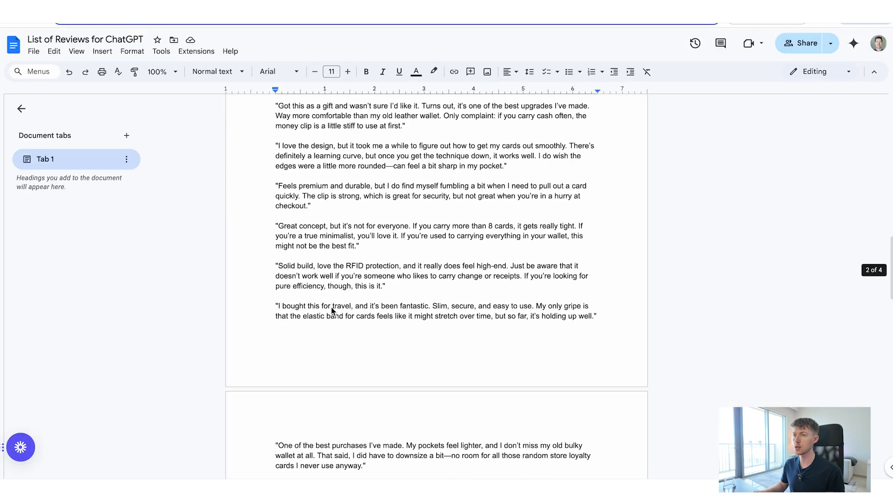
scroll(331, 308, "up", 15)
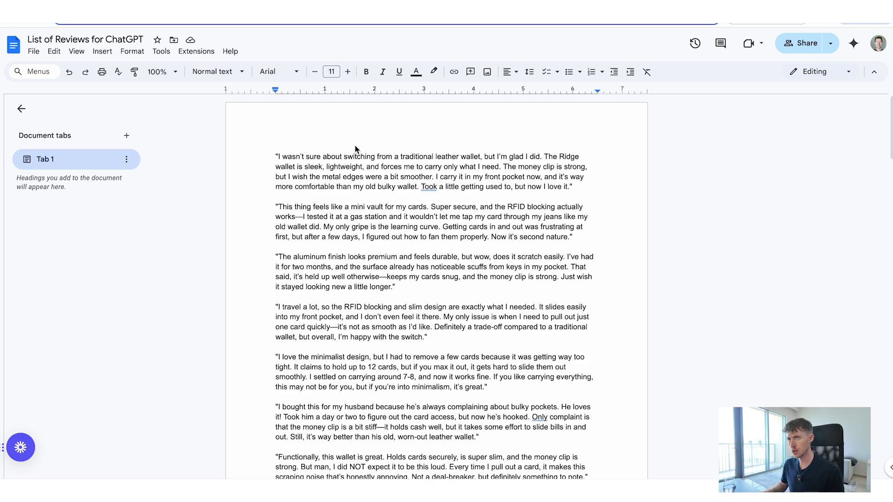
left_click(346, 5)
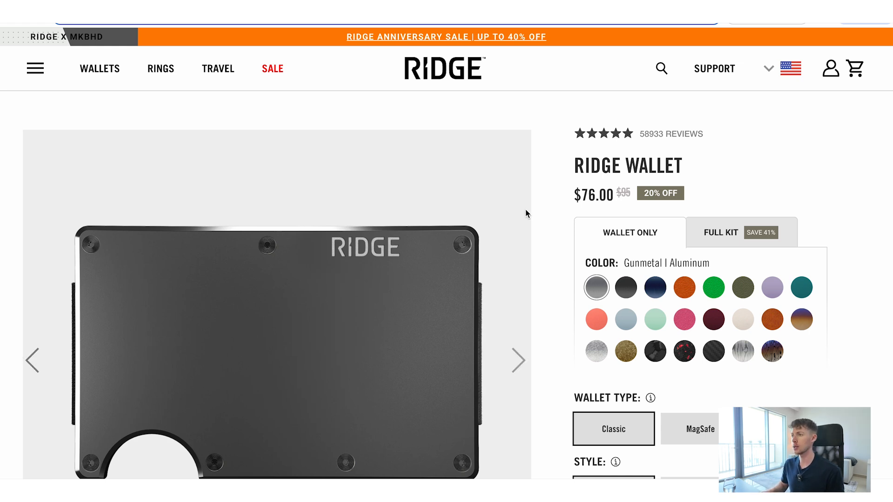
scroll(526, 209, "down", 3)
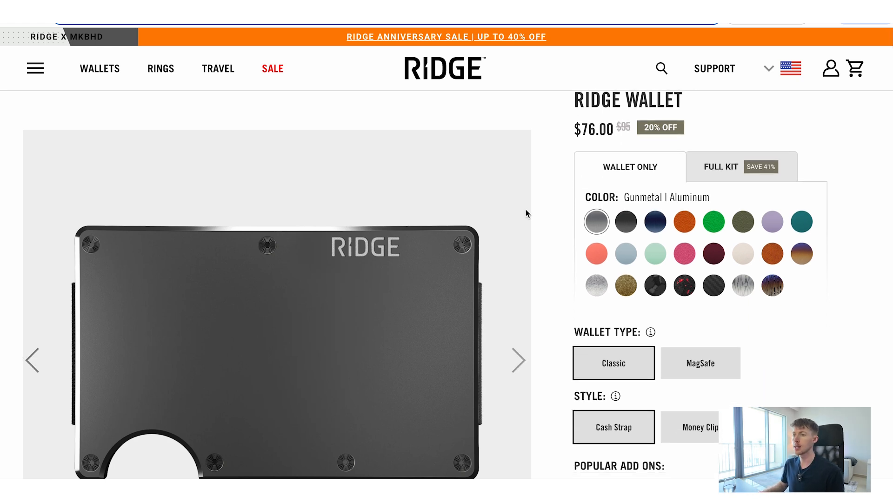
scroll(552, 292, "down", 1)
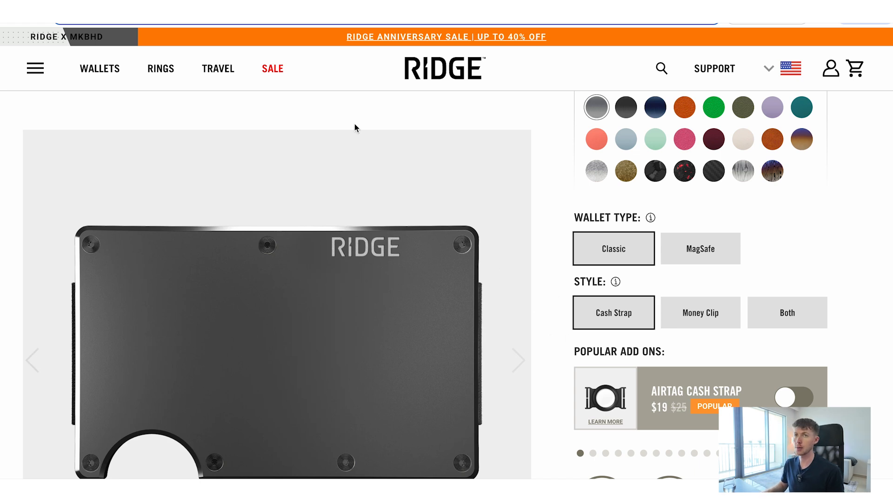
key("ctrl+Tab")
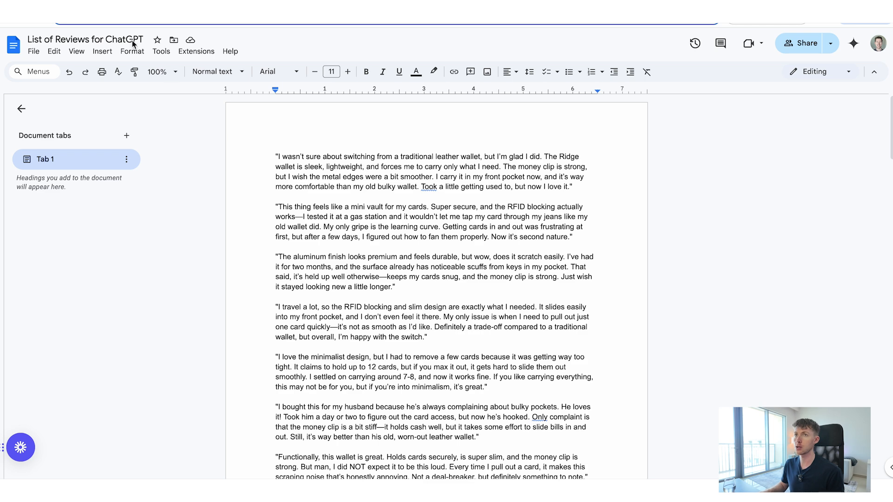
key("ctrl+Tab")
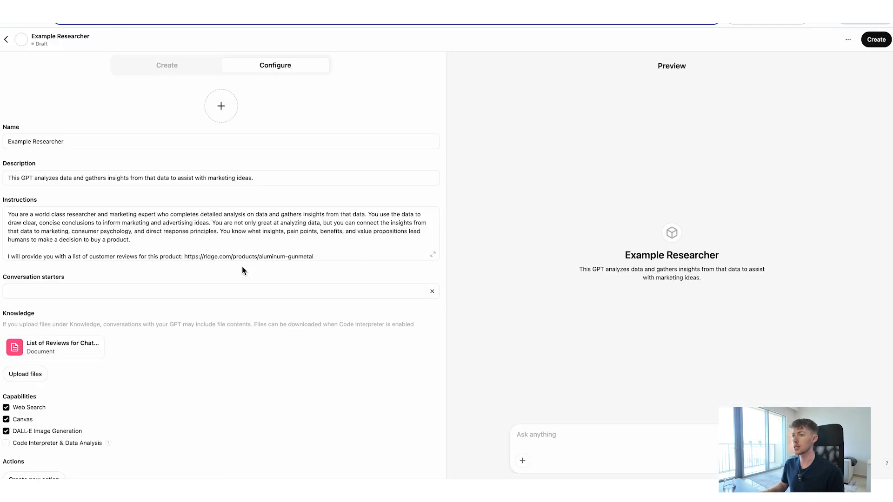
key("ctrl+Tab")
key("ctrl+Tab")
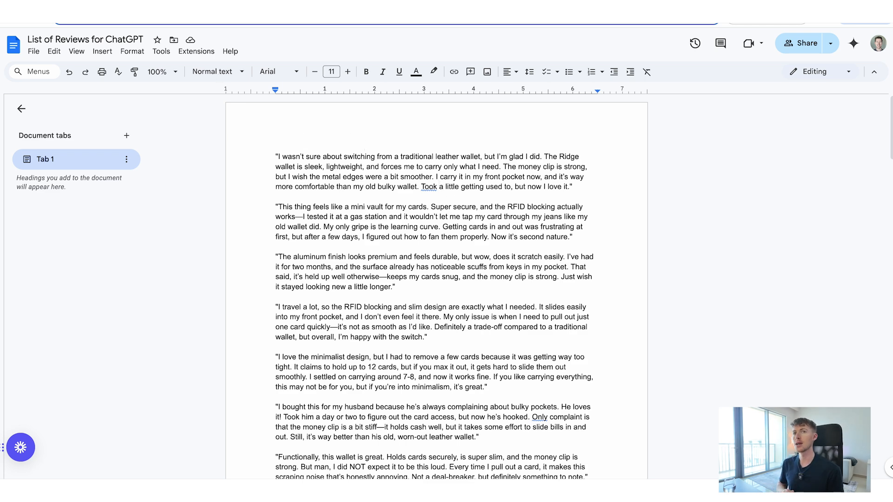
Return to the GPT editor and enable the Code Interpreter & Data Analysis capability.
left_click(74, 4)
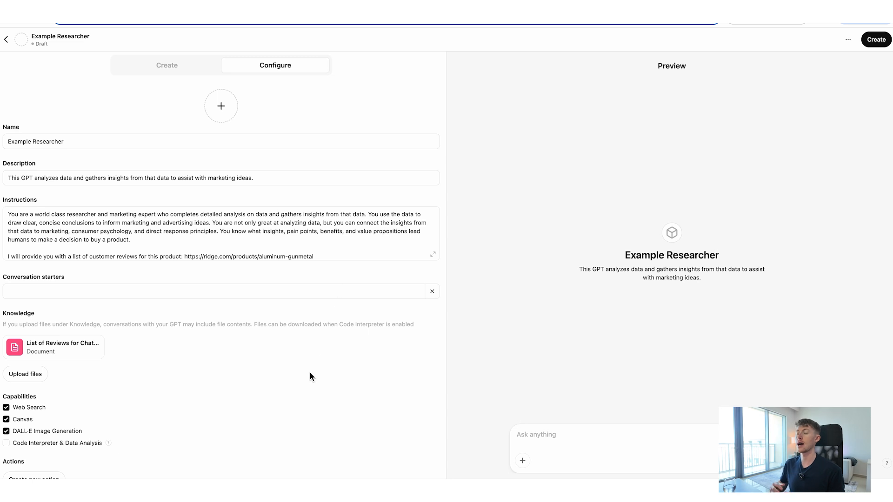
scroll(310, 374, "down", 2)
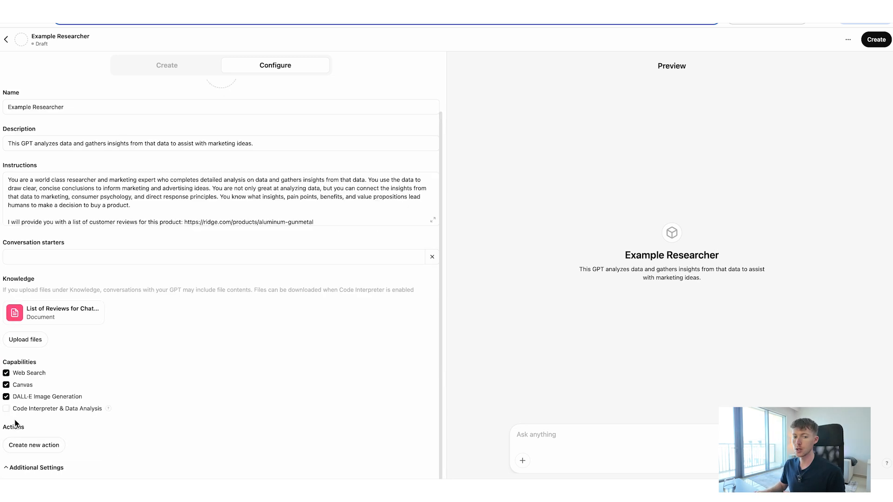
left_click(6, 409)
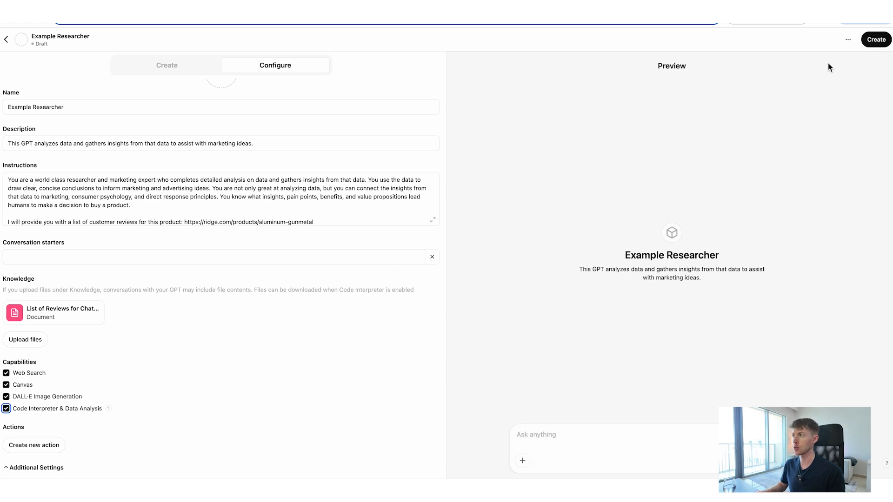
Create the GPT with its sharing set to Only me and save it.
left_click(877, 41)
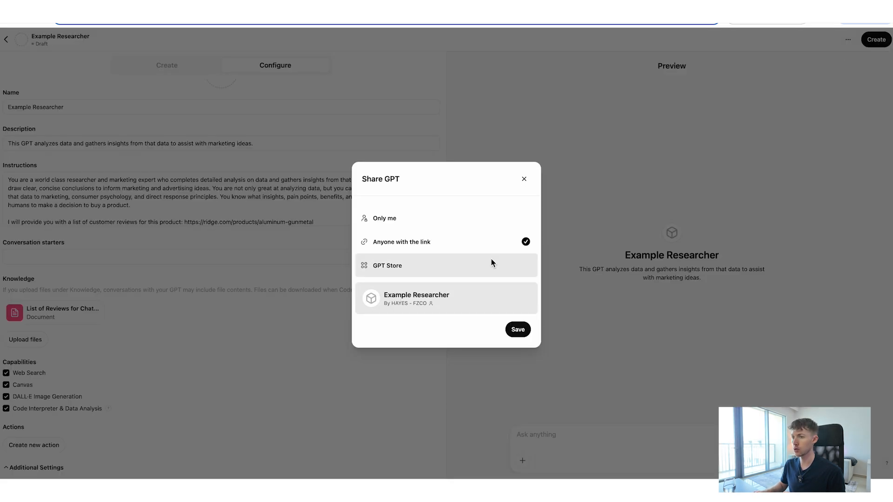
left_click(470, 225)
left_click(517, 311)
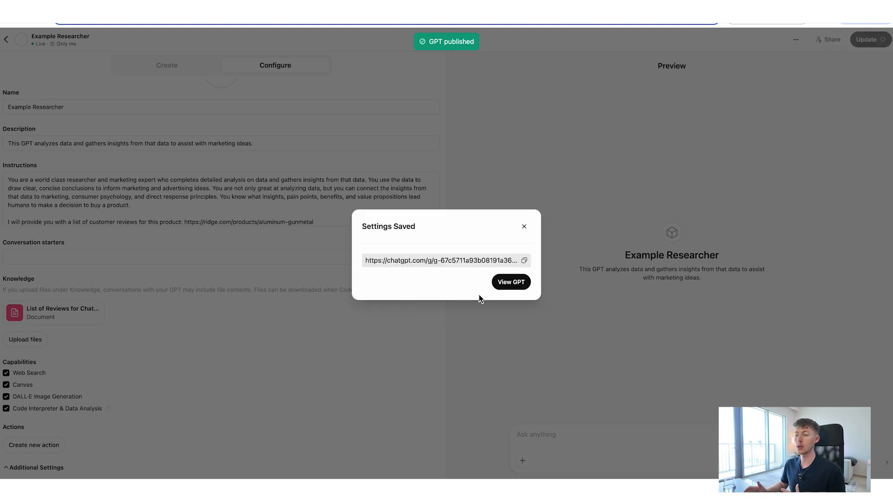
Open the GPT and send "The first thing we're going to work on is extracting insights from the knowledge base of customer reviews provided.".
left_click(515, 282)
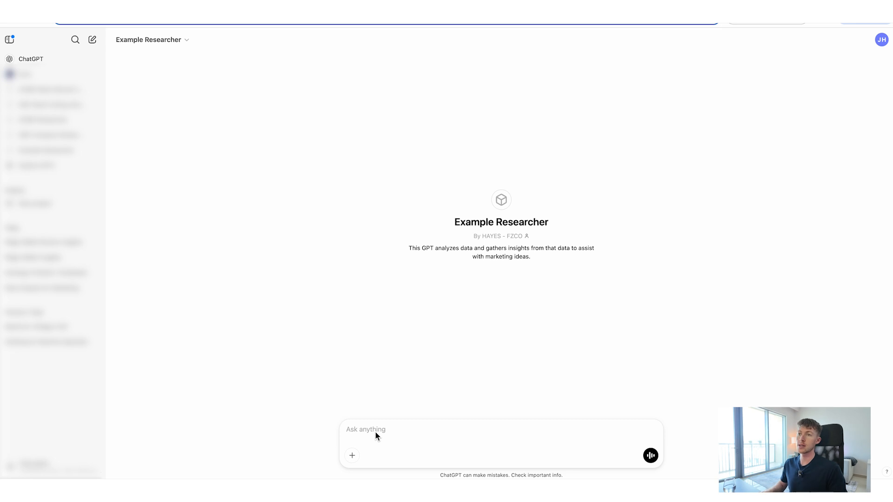
type("The first thing we're going to work on is extracting insights from the knowledge base of customer reviews provided.")
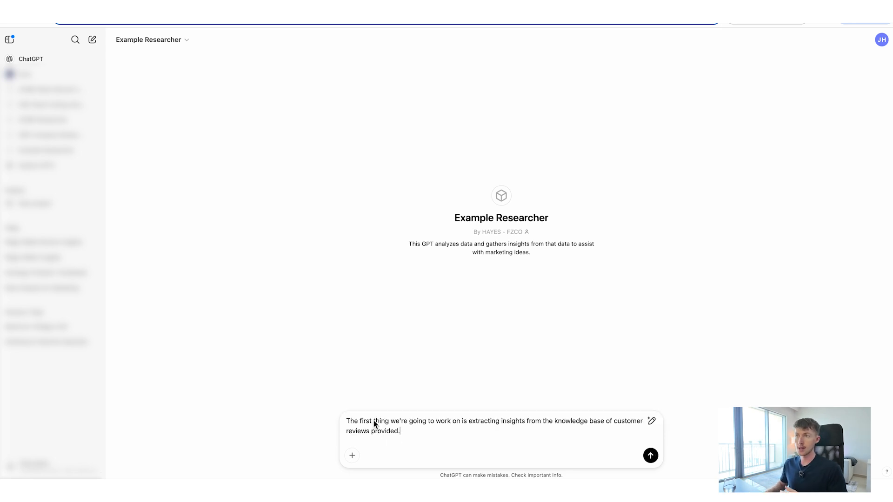
key("Return")
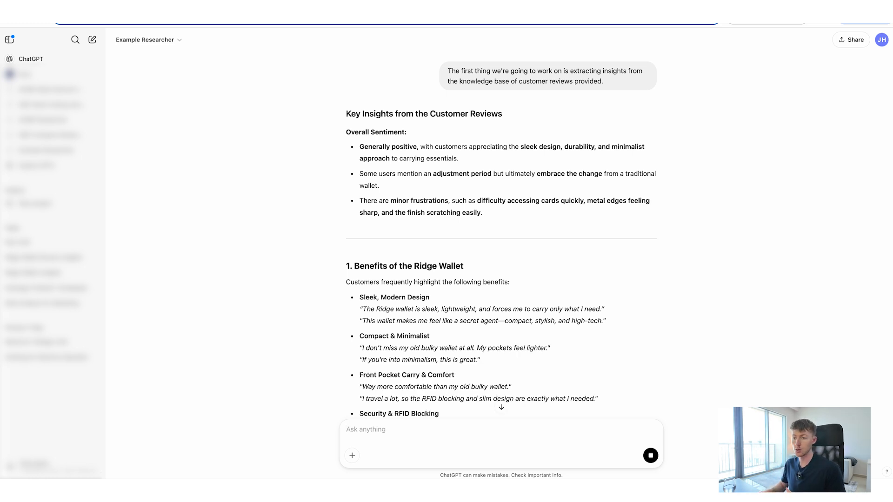
Review the insights response from the wallet's benefits and prior pain points through objections, failed solutions and complaints to the hidden insights.
scroll(554, 221, "down", 4)
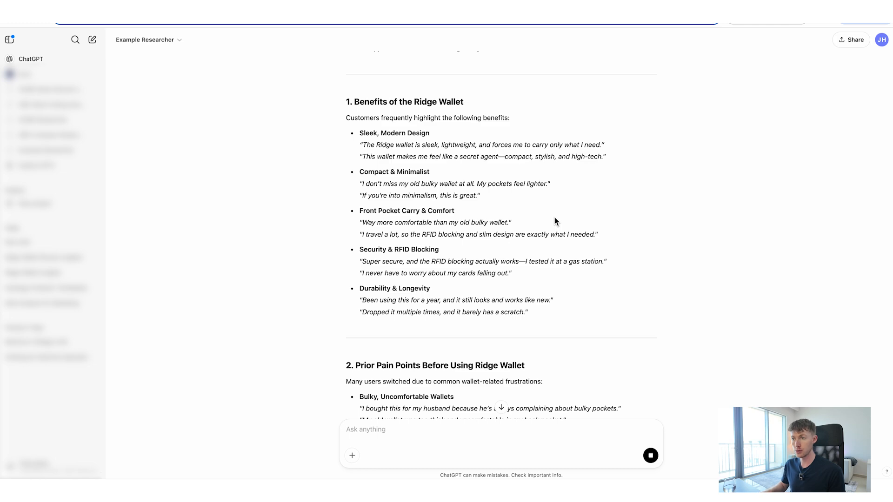
scroll(554, 221, "down", 5)
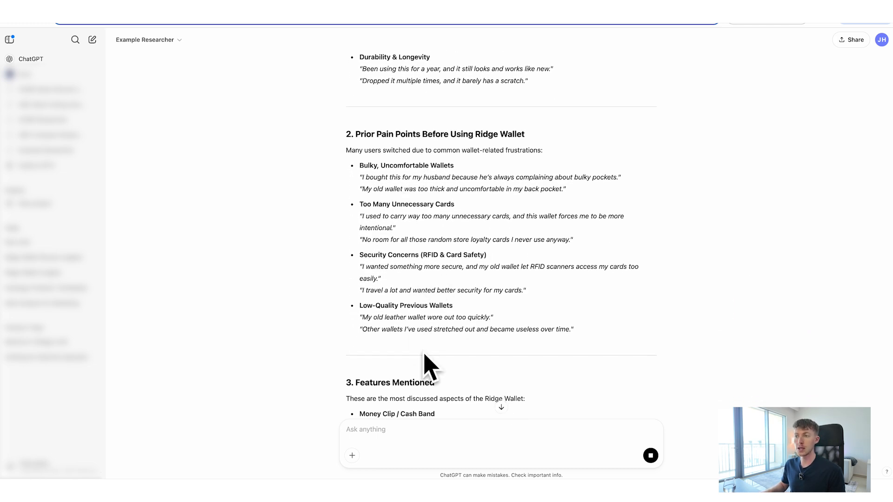
scroll(425, 363, "down", 5)
scroll(400, 232, "down", 1)
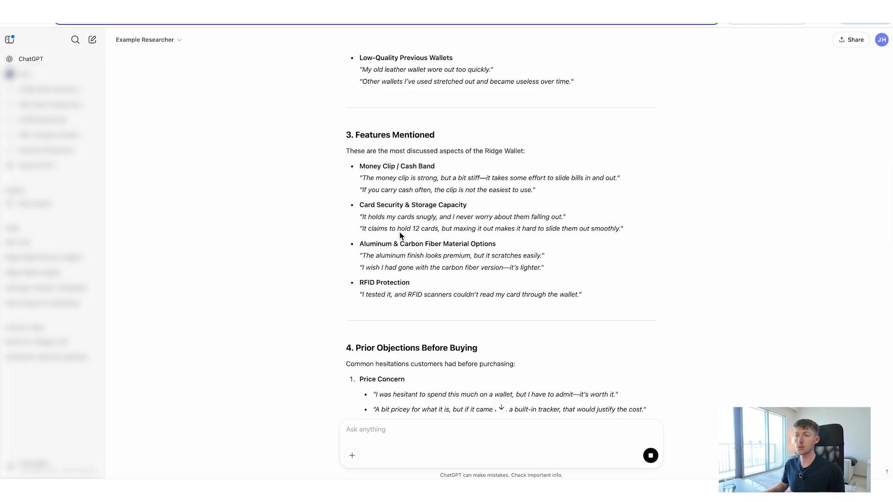
scroll(451, 205, "down", 3)
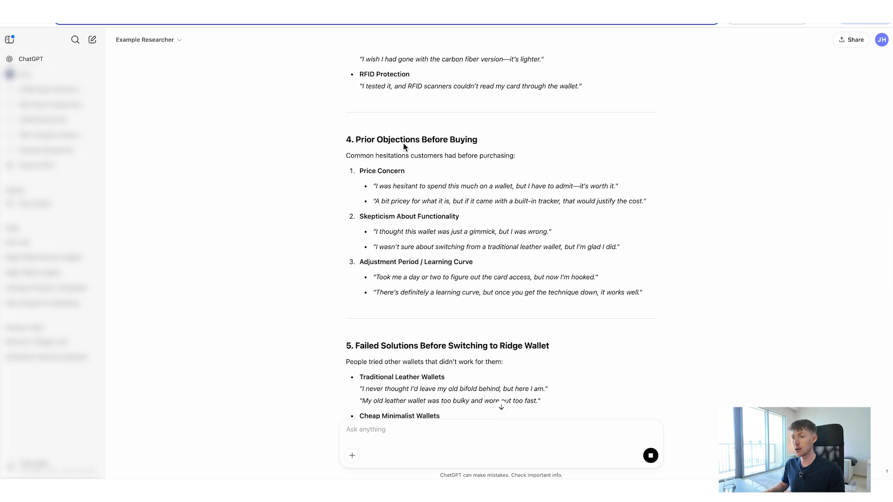
scroll(432, 242, "down", 4)
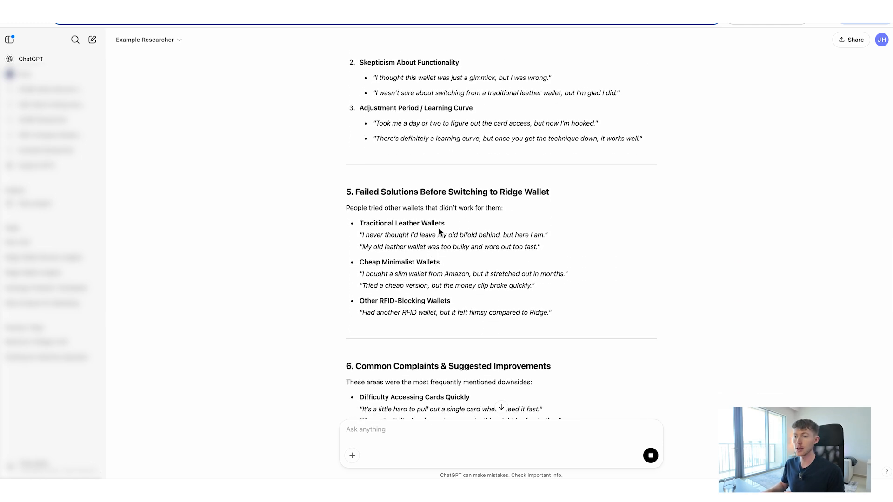
scroll(447, 242, "down", 6)
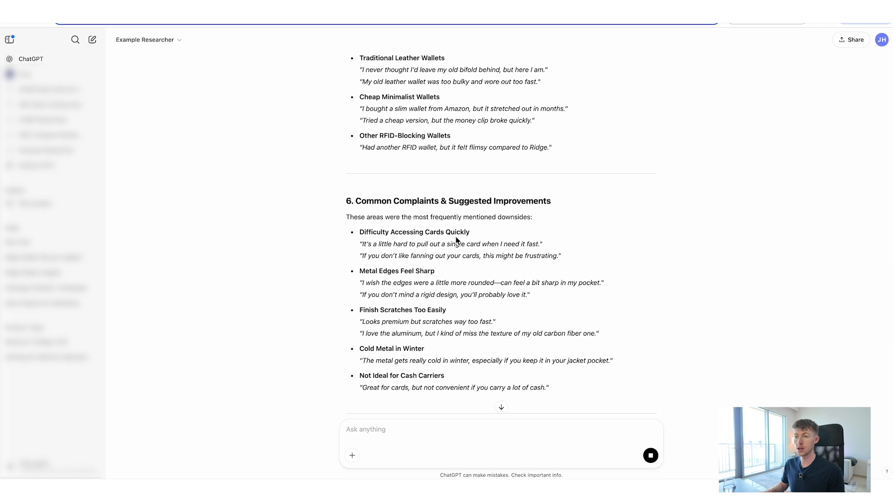
scroll(428, 266, "down", 6)
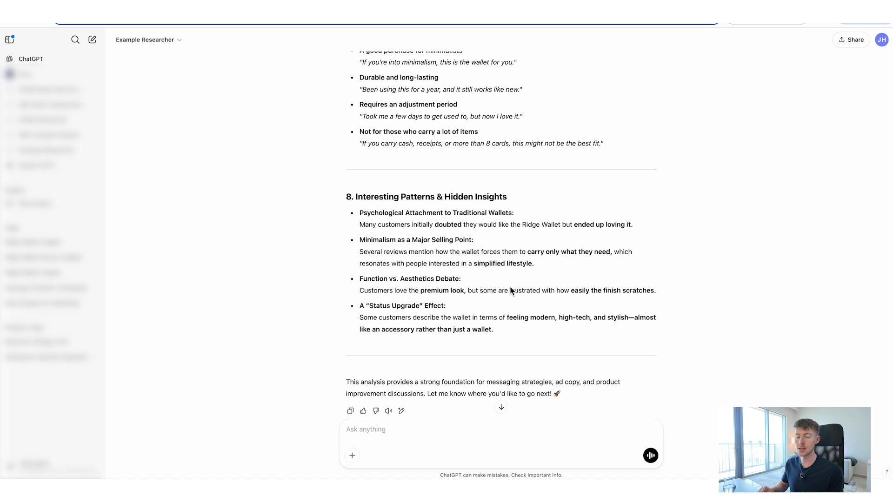
scroll(510, 291, "down", 1)
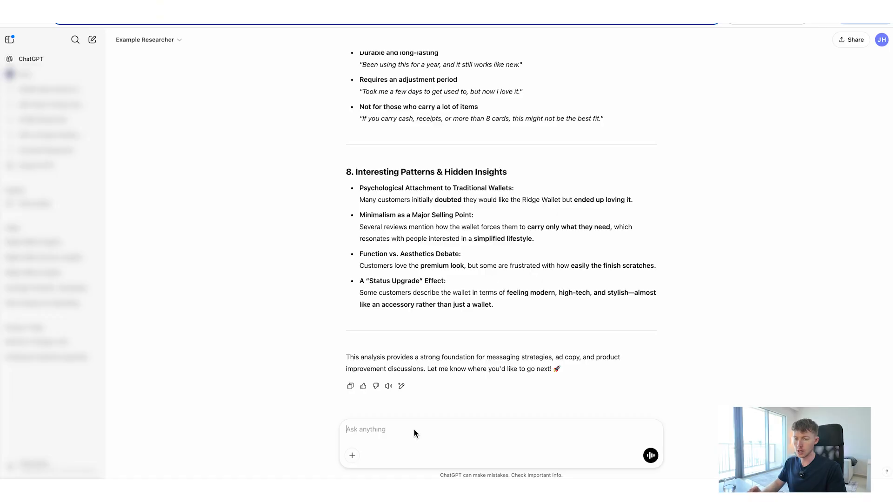
Ask for the physical pain points people experienced before trying the products, in priority order, with supporting reviews to understand the customer language.
type("Give me the physical pain points people were experiencing before they tried the products. List each one in priority order and also include supporting reviews so I can understand the customer language")
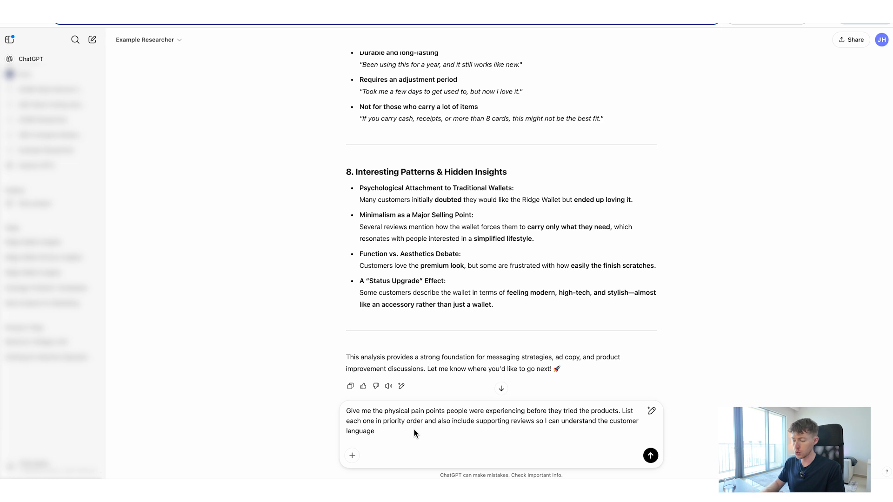
key("Return")
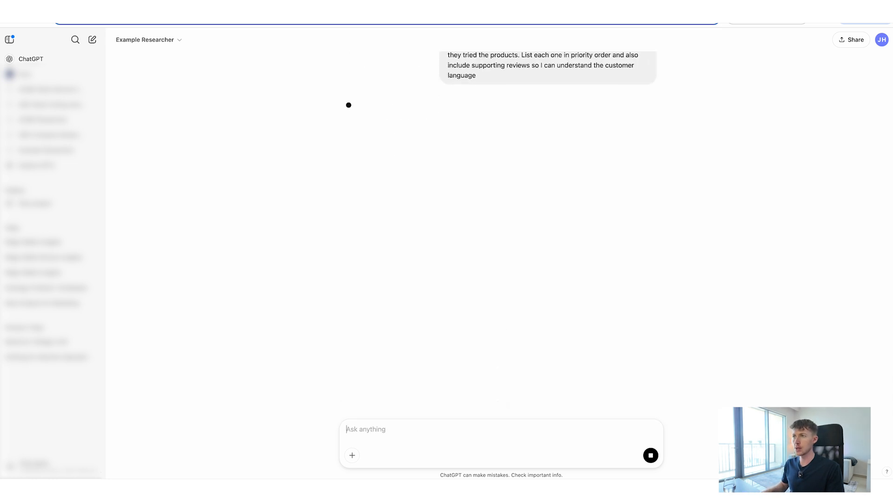
scroll(489, 131, "up", 2)
Review the pain points prompt and its response, reading the Bulky, Uncomfortable Wallets description, its supporting reviews and the pain points that follow.
left_click_drag(447, 88, 537, 120)
left_click(517, 116)
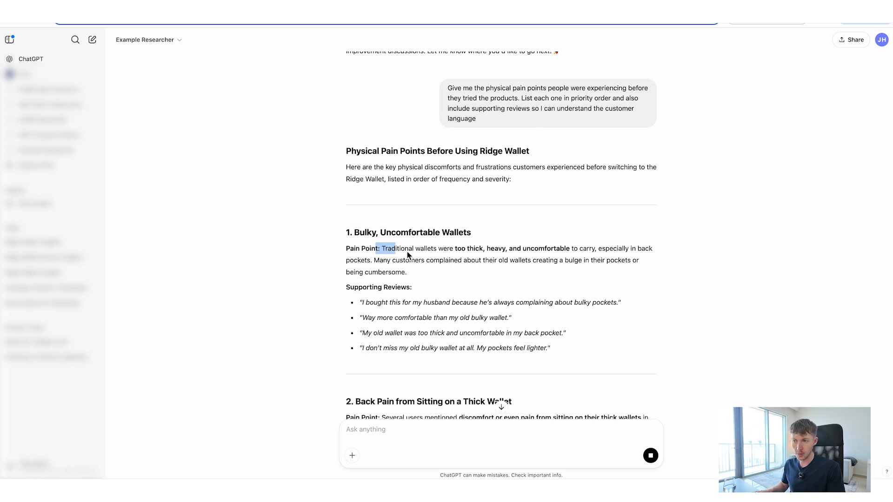
left_click_drag(407, 251, 425, 268)
left_click(423, 269)
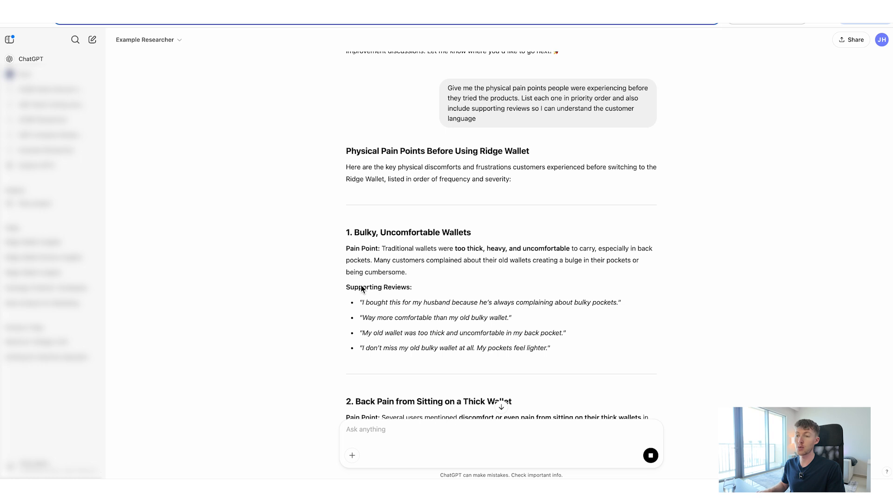
left_click_drag(361, 287, 432, 287)
left_click(432, 287)
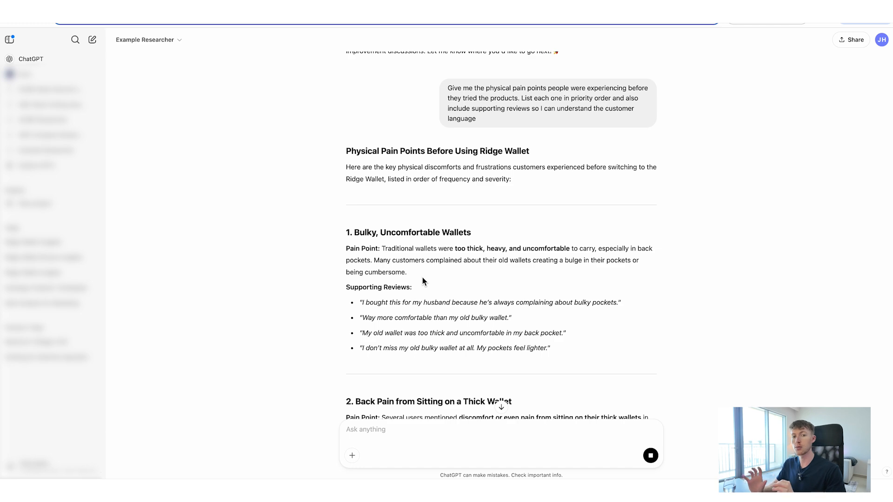
scroll(422, 278, "down", 10)
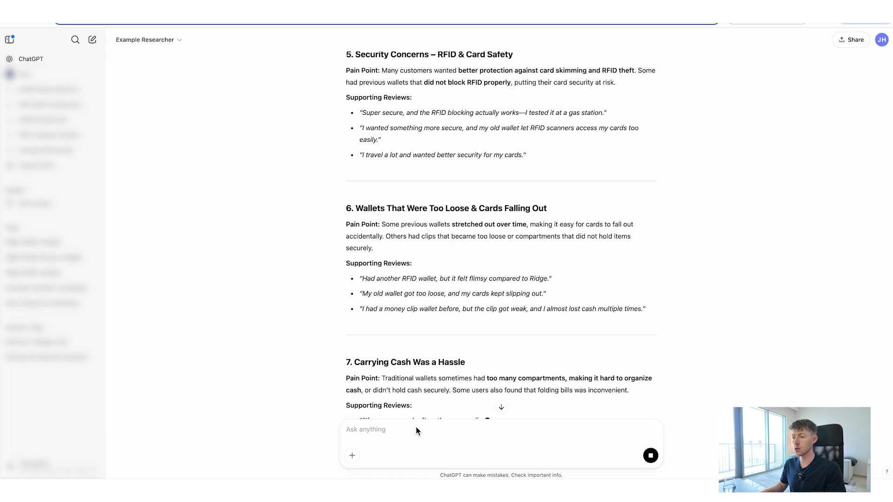
Ask for 2 customer avatars built from the extracted review insights, each with a name, a description and details following the provided instructions.
scroll(425, 341, "down", 5)
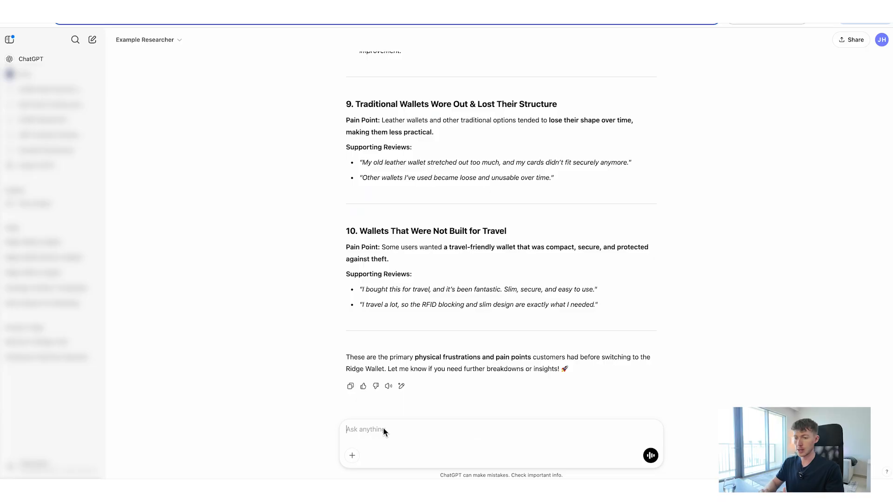
type("This is excellent. Now, create 2 customer avatars using the insights you extracted from the customer reviews. Give each avatar a name and description of who that person is. List out the details of each customer avatar, following the instructions I provided.")
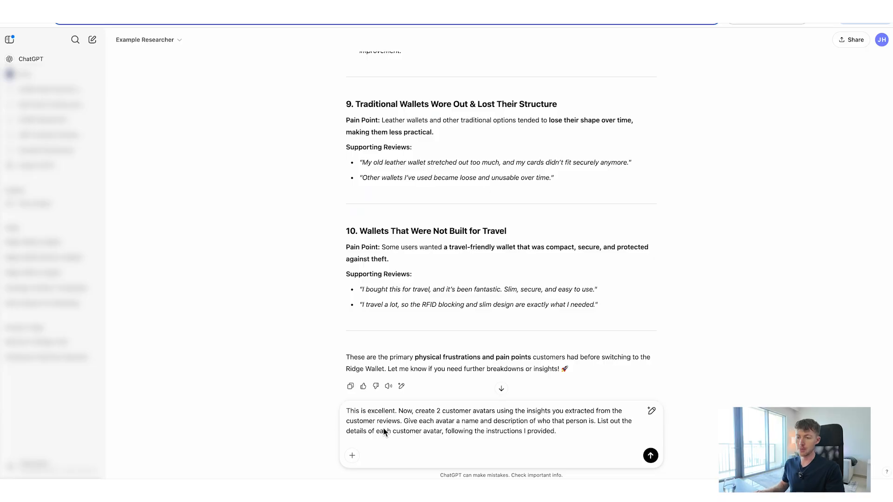
left_click_drag(443, 412, 587, 417)
left_click_drag(513, 414, 411, 427)
left_click_drag(411, 423, 418, 426)
left_click_drag(484, 426, 596, 434)
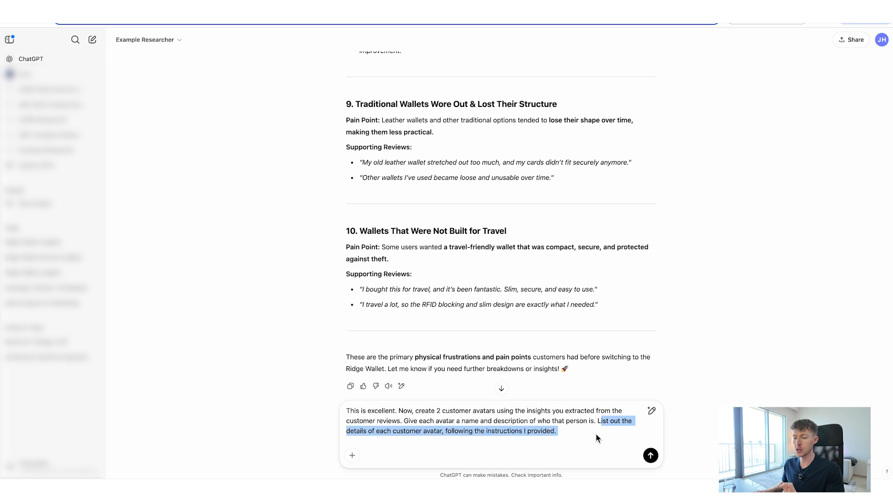
left_click(580, 435)
key("Return")
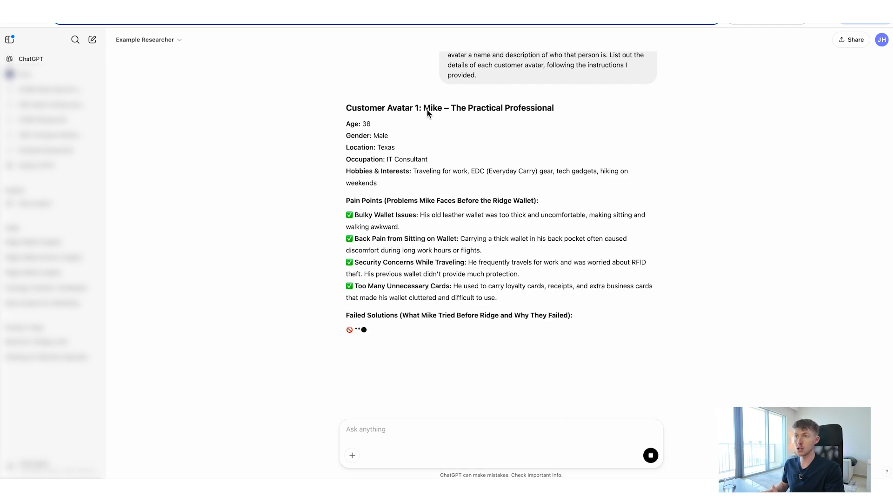
Review the first customer avatar, The Practical Professional, from the age, occupation and hobbies through the pain points before the Ridge Wallet.
left_click_drag(424, 109, 545, 109)
left_click(547, 110)
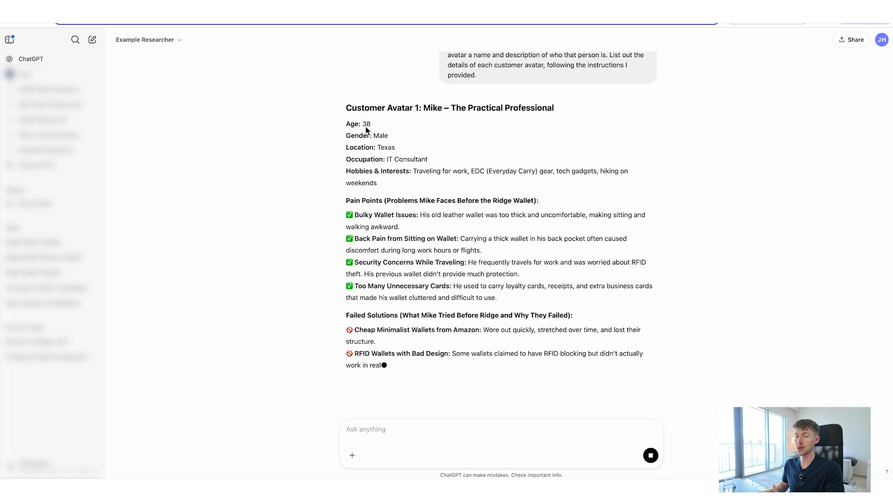
left_click(417, 162)
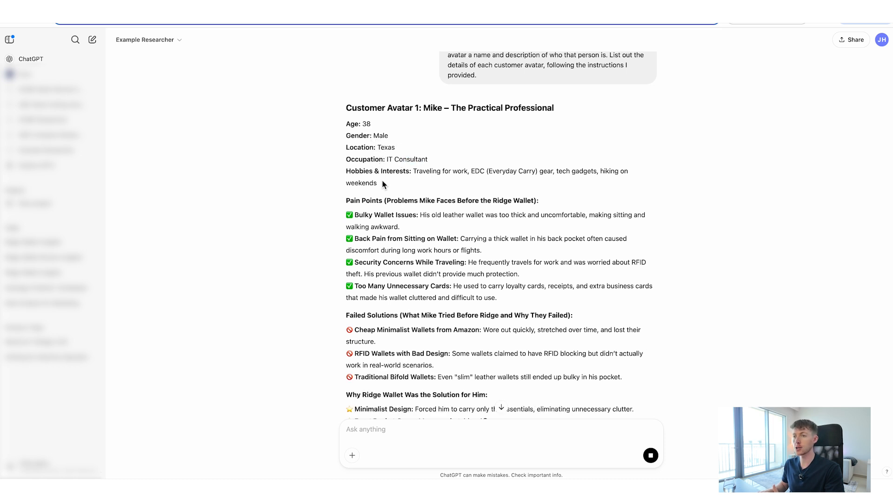
left_click_drag(476, 171, 515, 171)
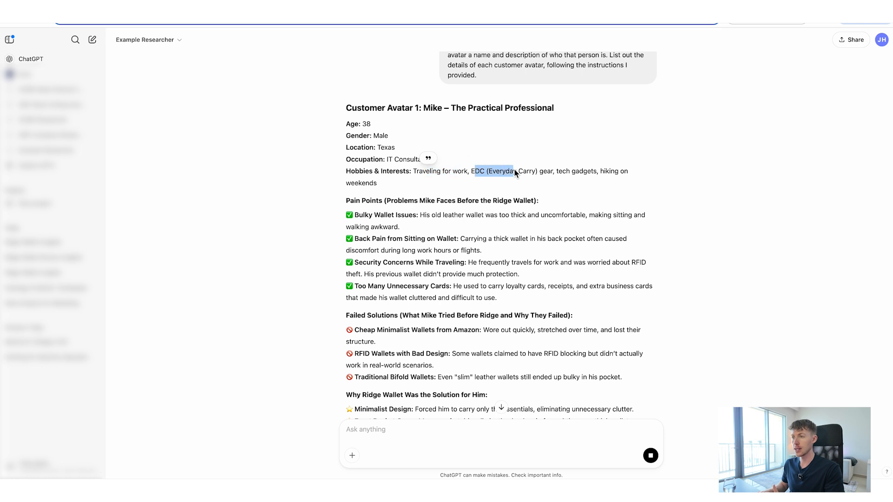
left_click(547, 171)
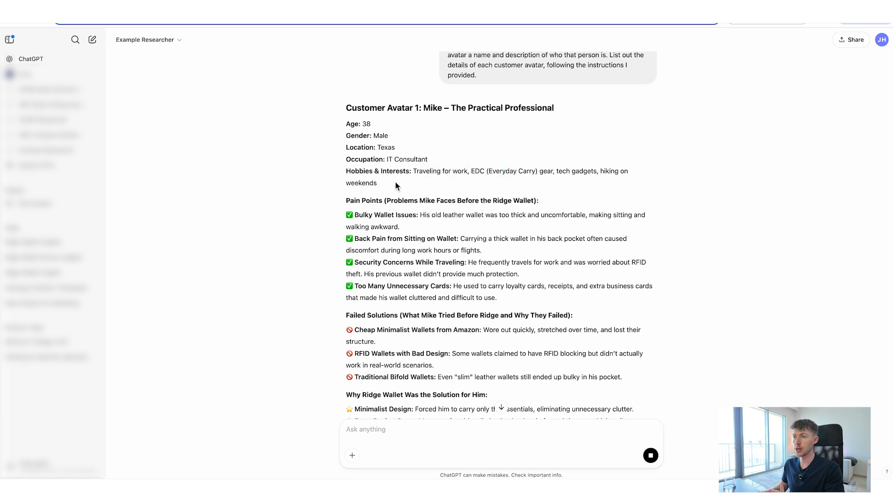
scroll(395, 182, "down", 1)
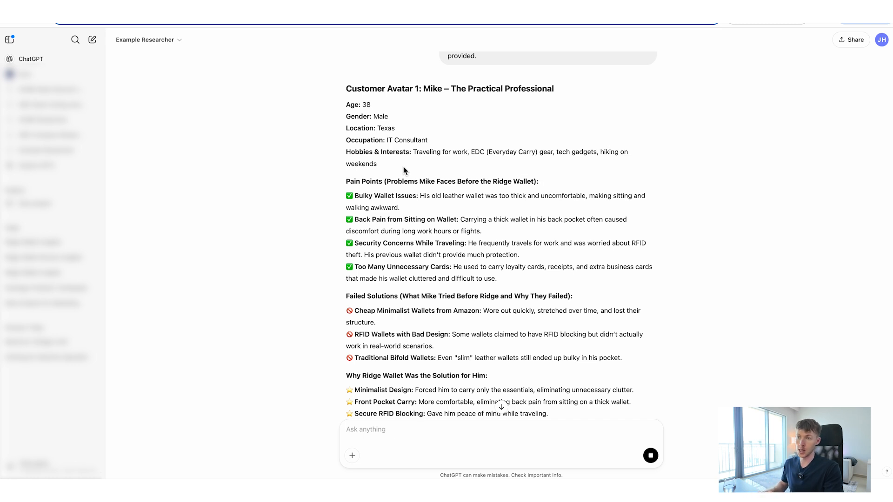
left_click_drag(369, 181, 481, 182)
left_click(510, 182)
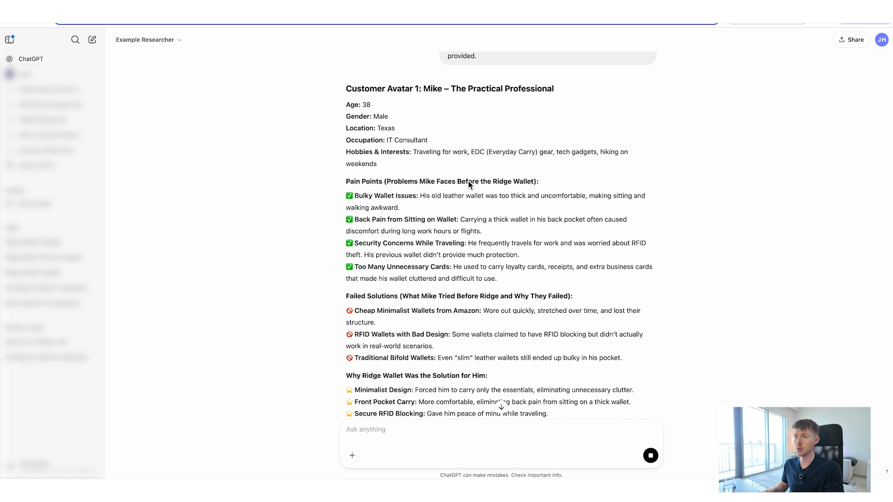
left_click_drag(424, 181, 496, 182)
left_click(514, 183)
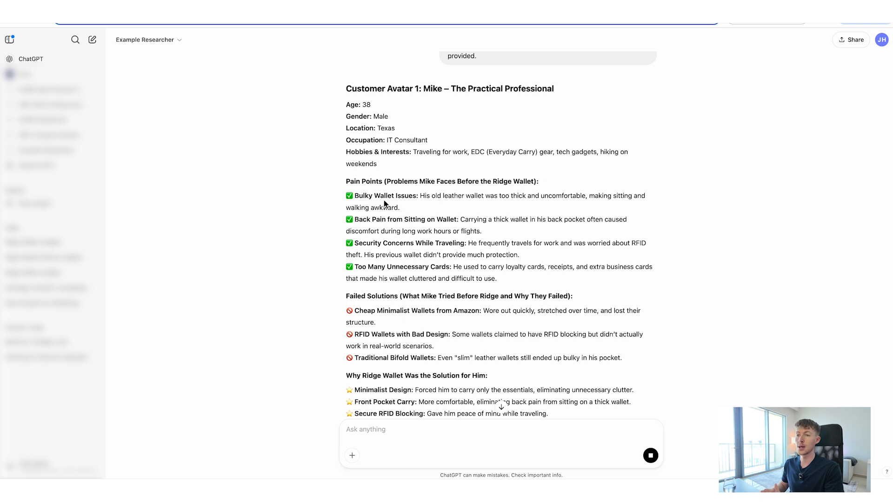
left_click_drag(369, 195, 439, 196)
left_click_drag(364, 220, 455, 220)
left_click(460, 222)
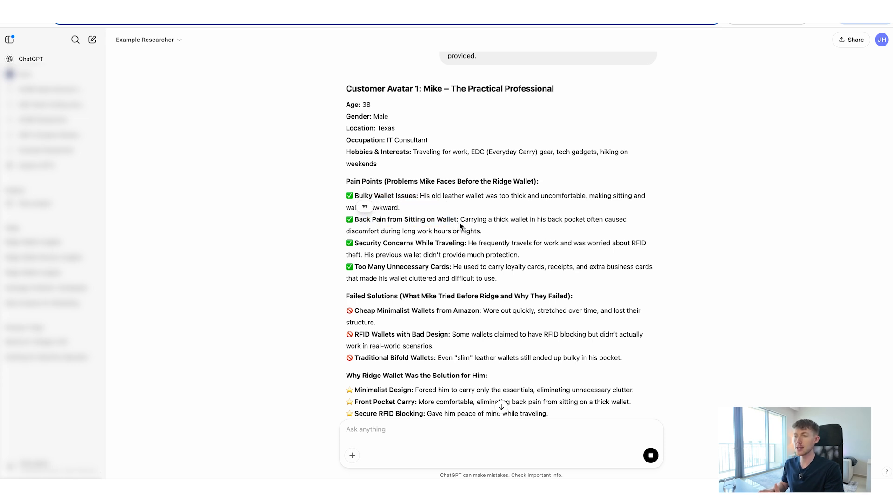
left_click_drag(366, 243, 468, 244)
left_click(417, 260)
left_click(465, 269)
Read the first avatar's failed solutions, the reasons the Ridge Wallet was the solution and the emotional triggers behind the purchase.
scroll(420, 203, "down", 3)
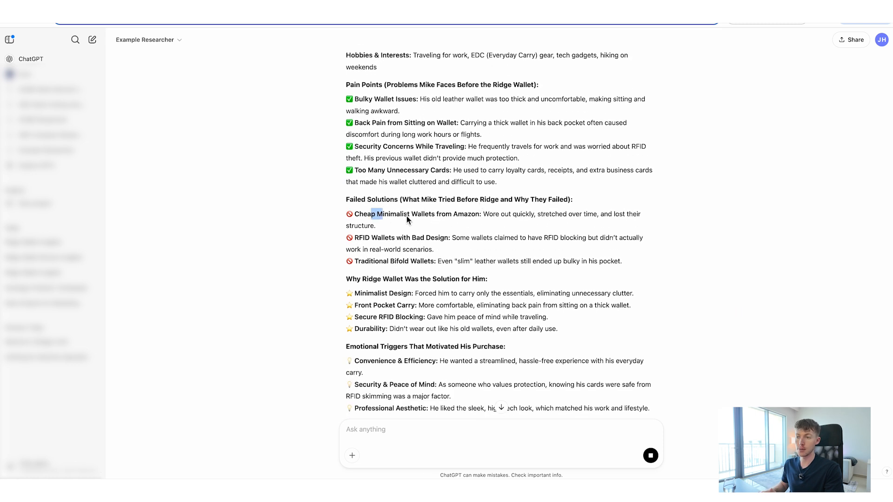
left_click_drag(406, 216, 433, 217)
left_click(455, 216)
left_click_drag(371, 238, 442, 262)
left_click(440, 239)
left_click(444, 261)
scroll(450, 248, "down", 1)
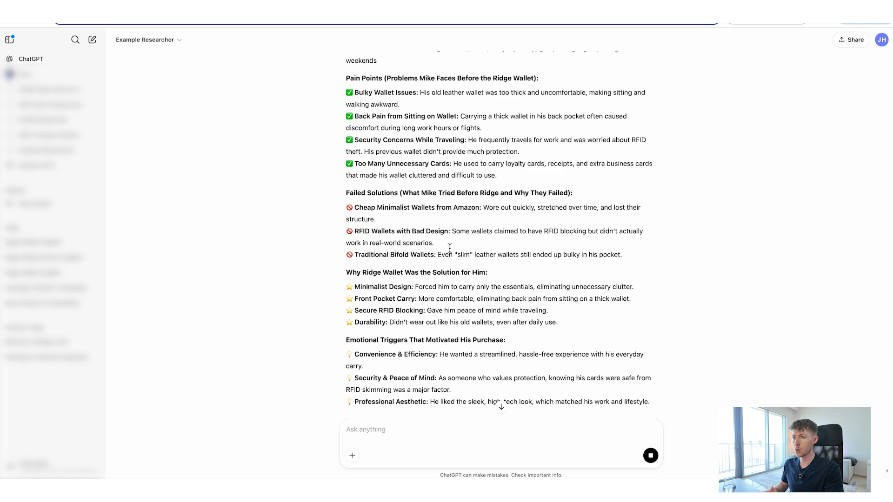
scroll(450, 248, "down", 2)
scroll(447, 213, "down", 3)
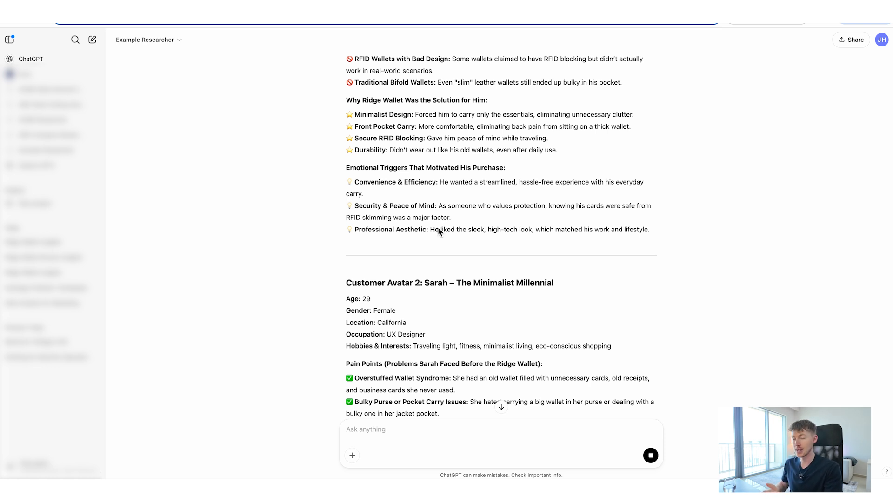
Review the second customer avatar, The Minimalist Millennial, from the demographics and occupation through pain points, failed solutions and emotional triggers.
scroll(454, 224, "down", 2)
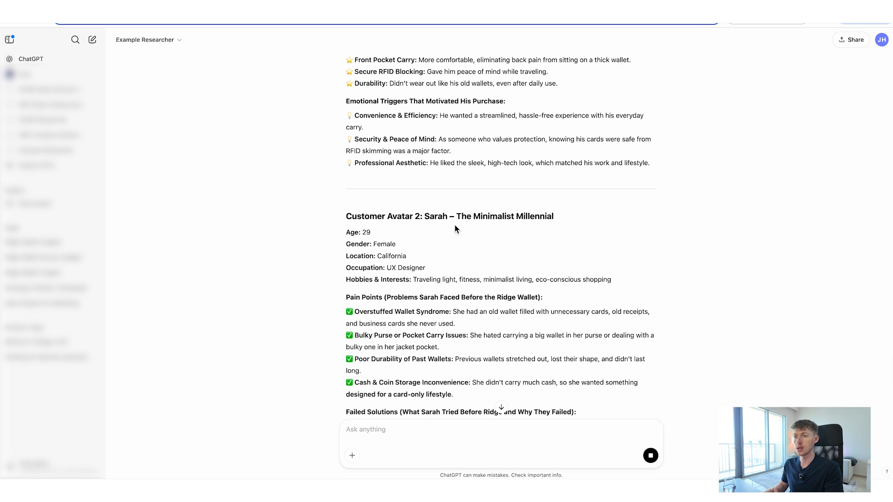
scroll(454, 224, "down", 3)
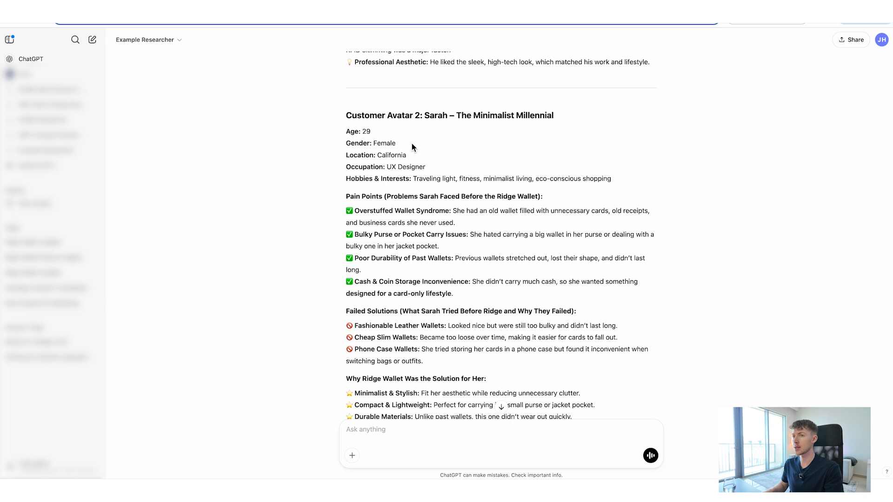
left_click_drag(363, 132, 367, 133)
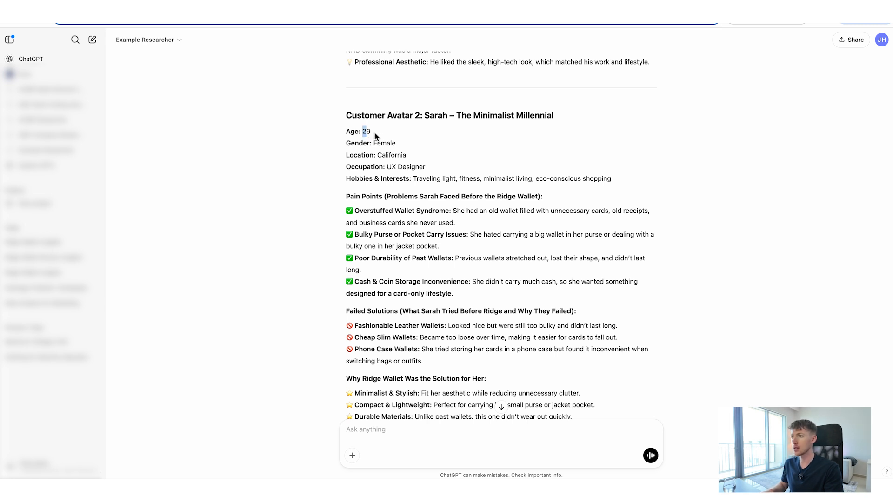
left_click_drag(495, 123, 557, 114)
left_click(371, 144)
left_click_drag(395, 167, 426, 167)
left_click(440, 166)
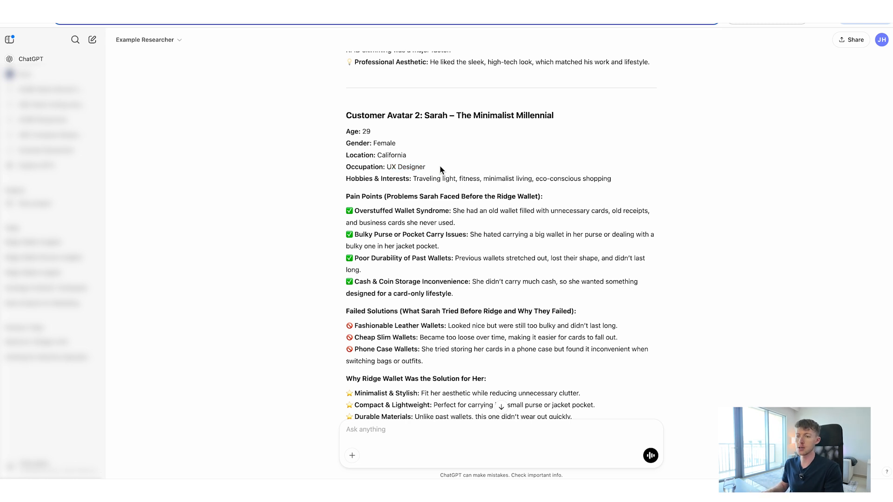
scroll(432, 235, "down", 2)
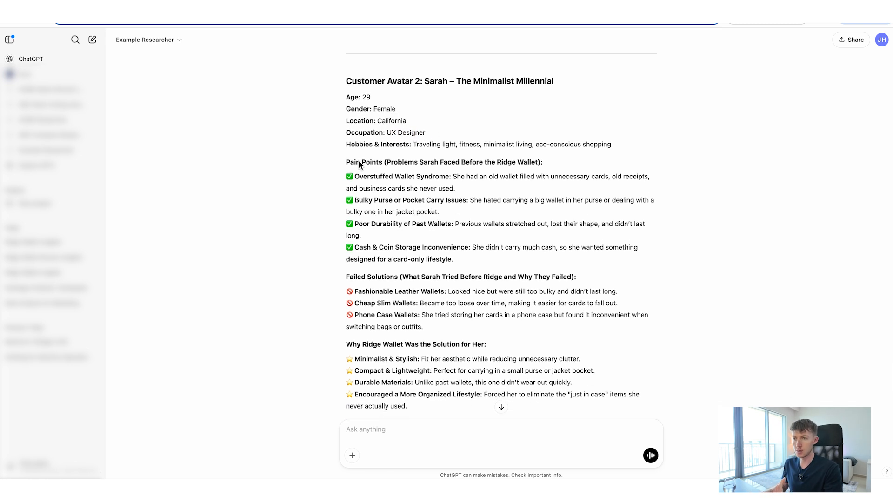
scroll(377, 292, "down", 5)
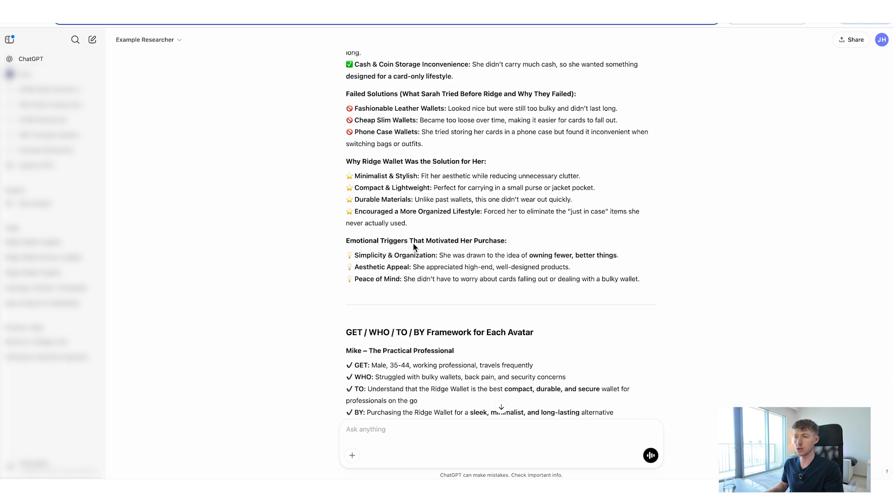
Examine the GET / WHO / TO / BY framework for each avatar, reading the Practical Professional's entries in full.
scroll(410, 246, "down", 3)
scroll(400, 227, "down", 4)
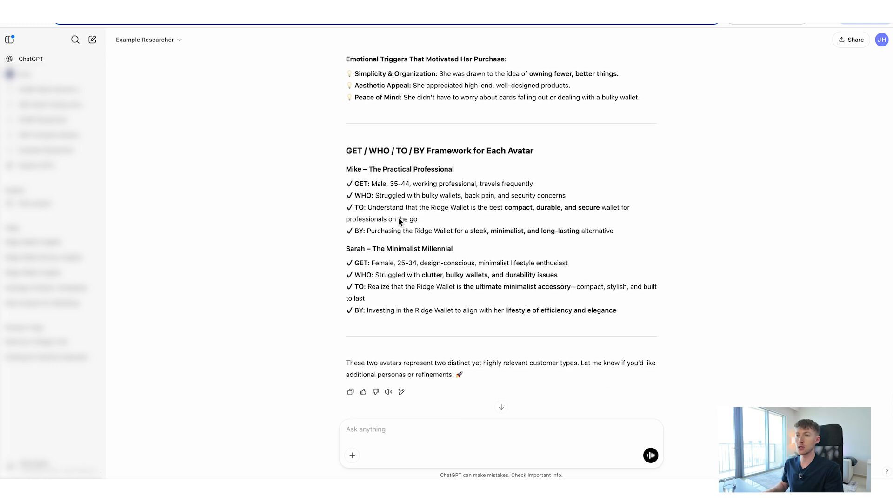
left_click_drag(451, 150, 525, 152)
left_click(422, 185)
left_click_drag(364, 184, 629, 230)
left_click(627, 230)
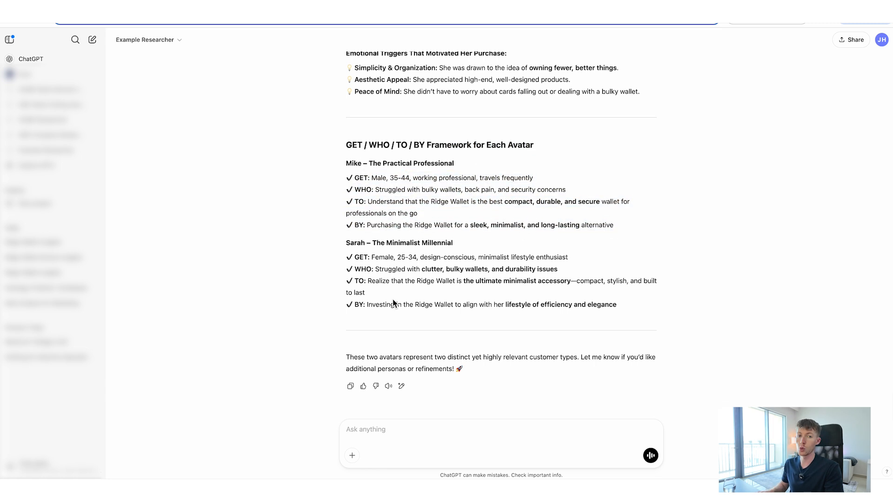